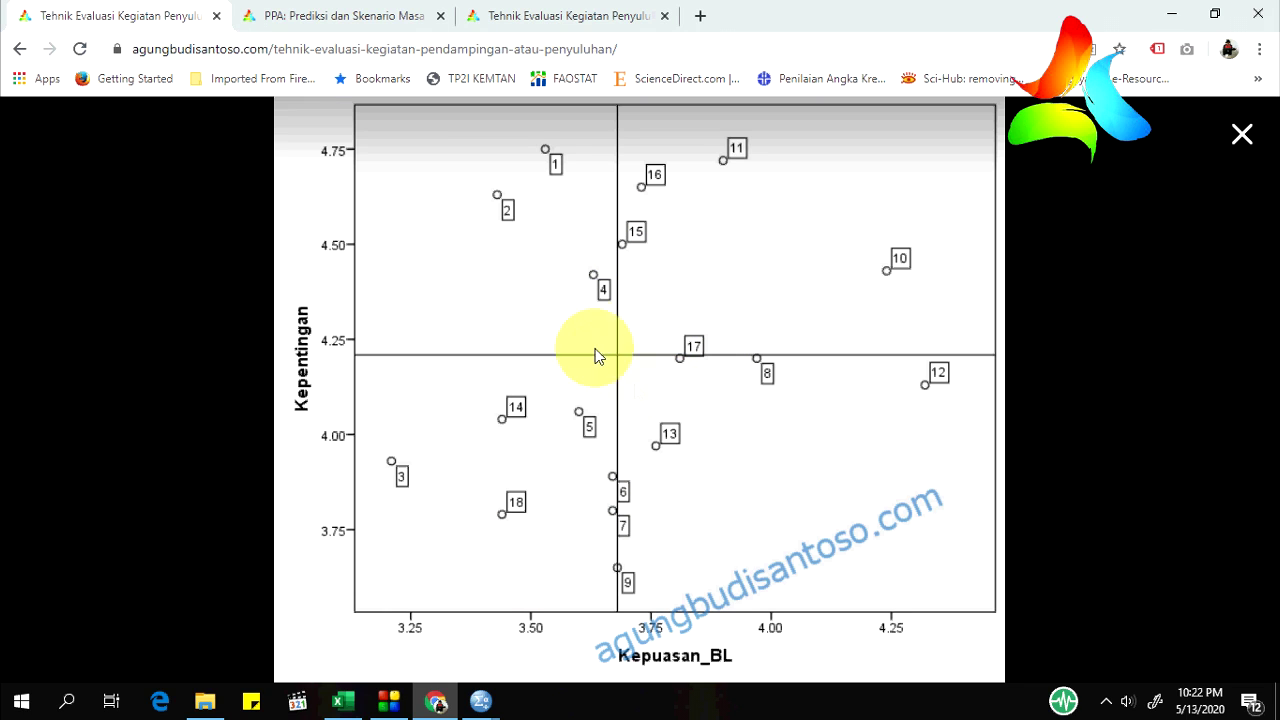
Step: Switch to SPSS Statistics, bring up the semua indikator.sav data set and select the indikator column
click(481, 705)
click(394, 622)
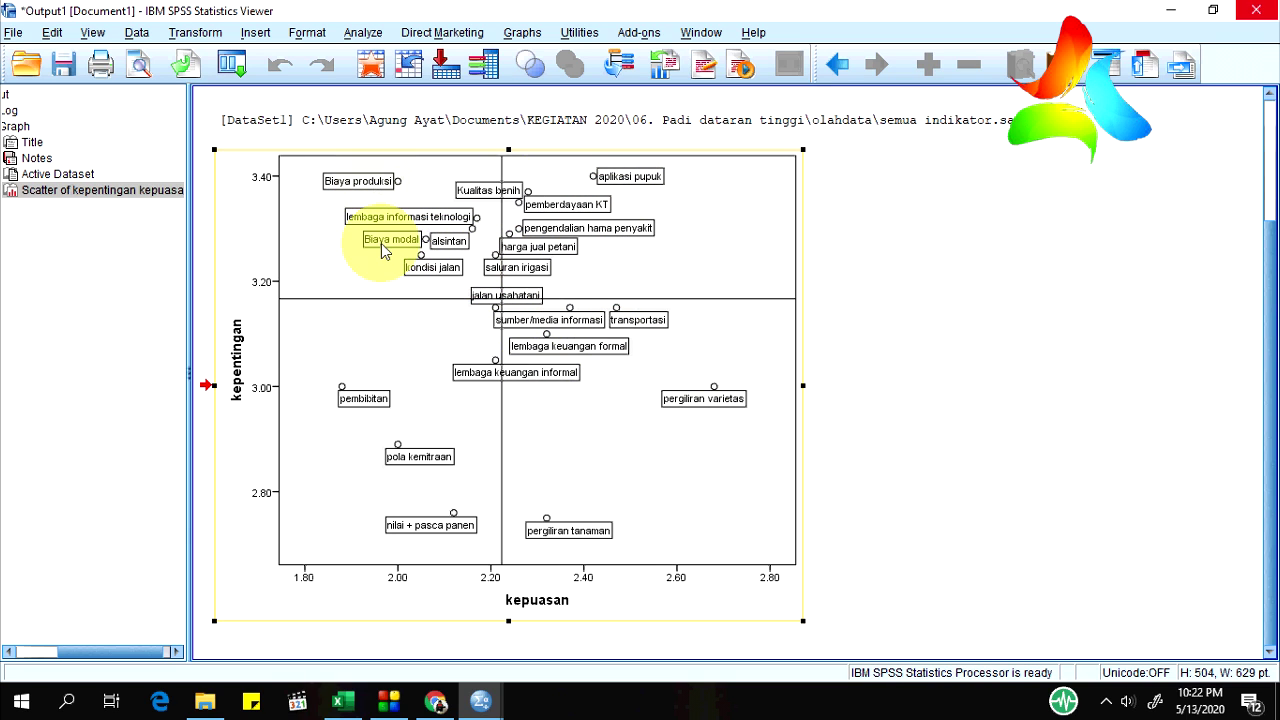
mouse_move(478, 703)
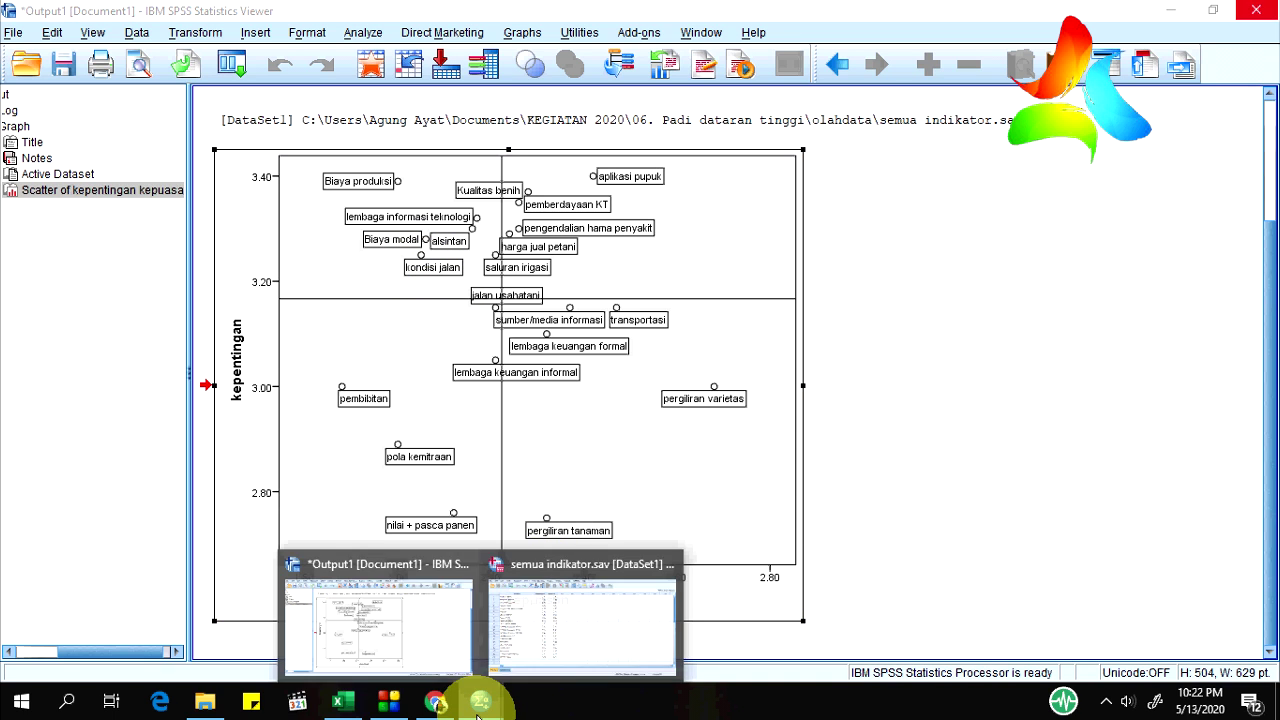
click(553, 625)
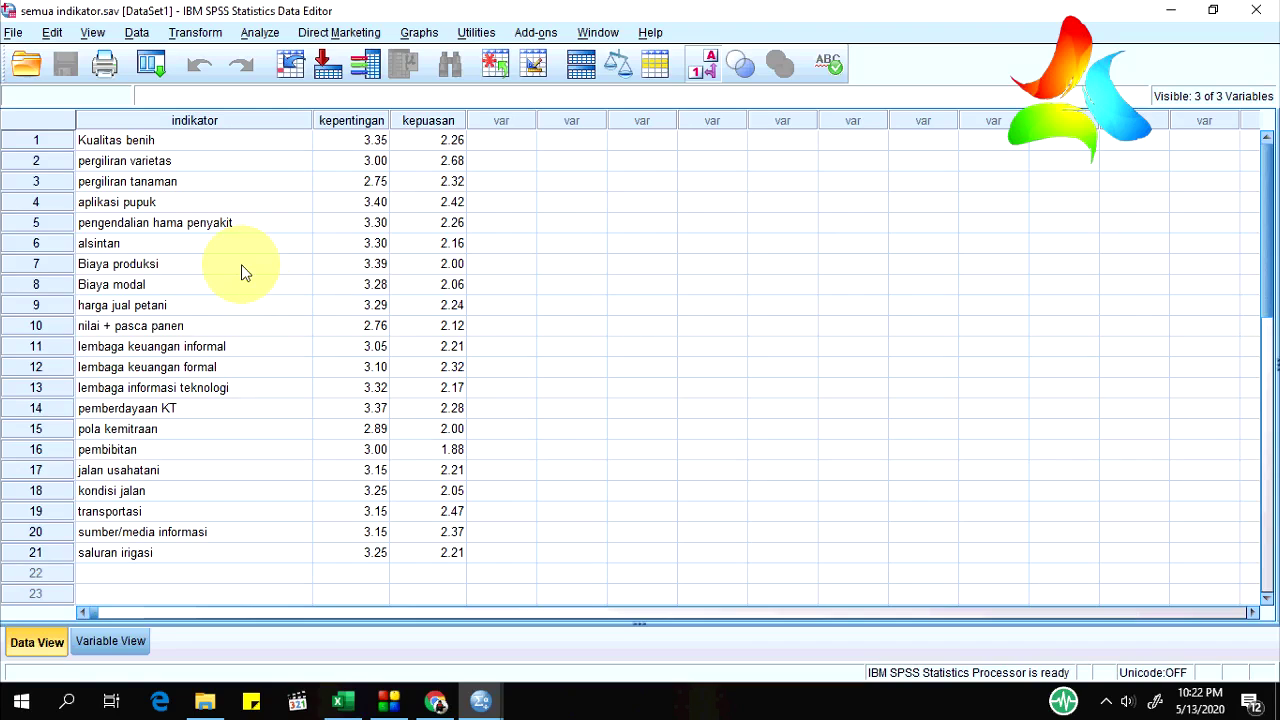
click(241, 117)
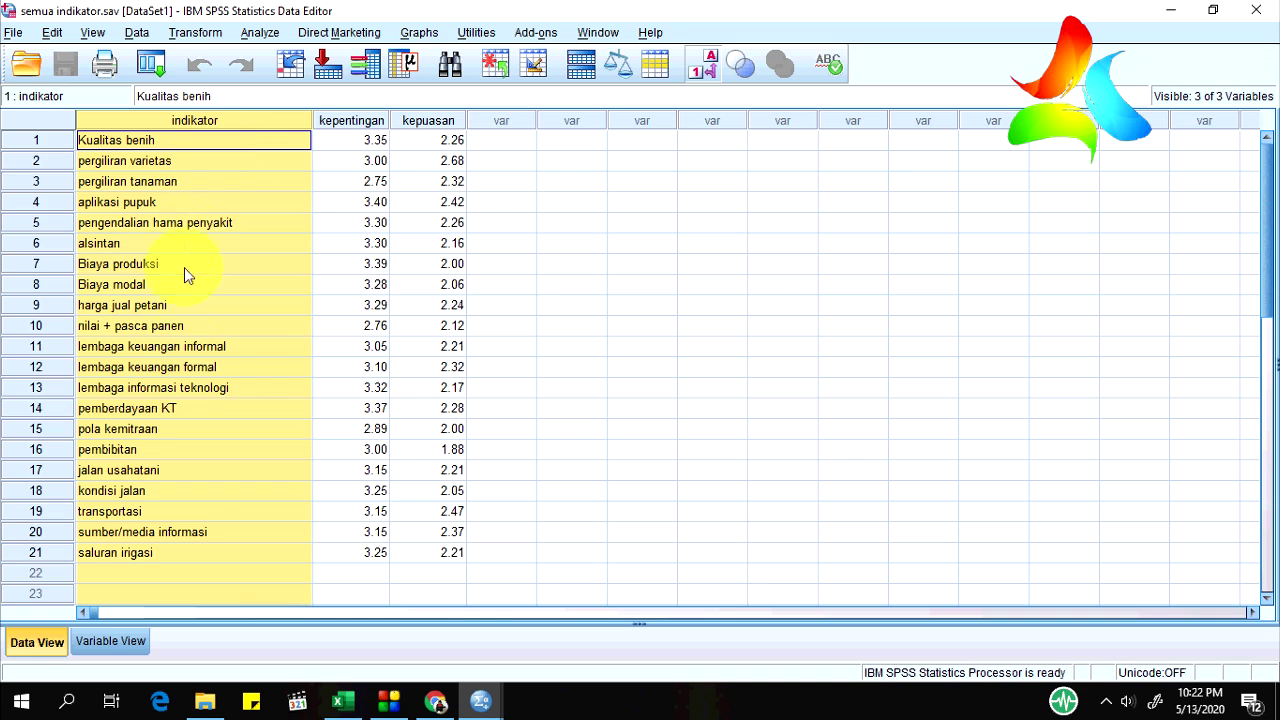
Step: Examine the type, width and measurement level of the indikator variable in the variable definitions
click(110, 641)
click(186, 116)
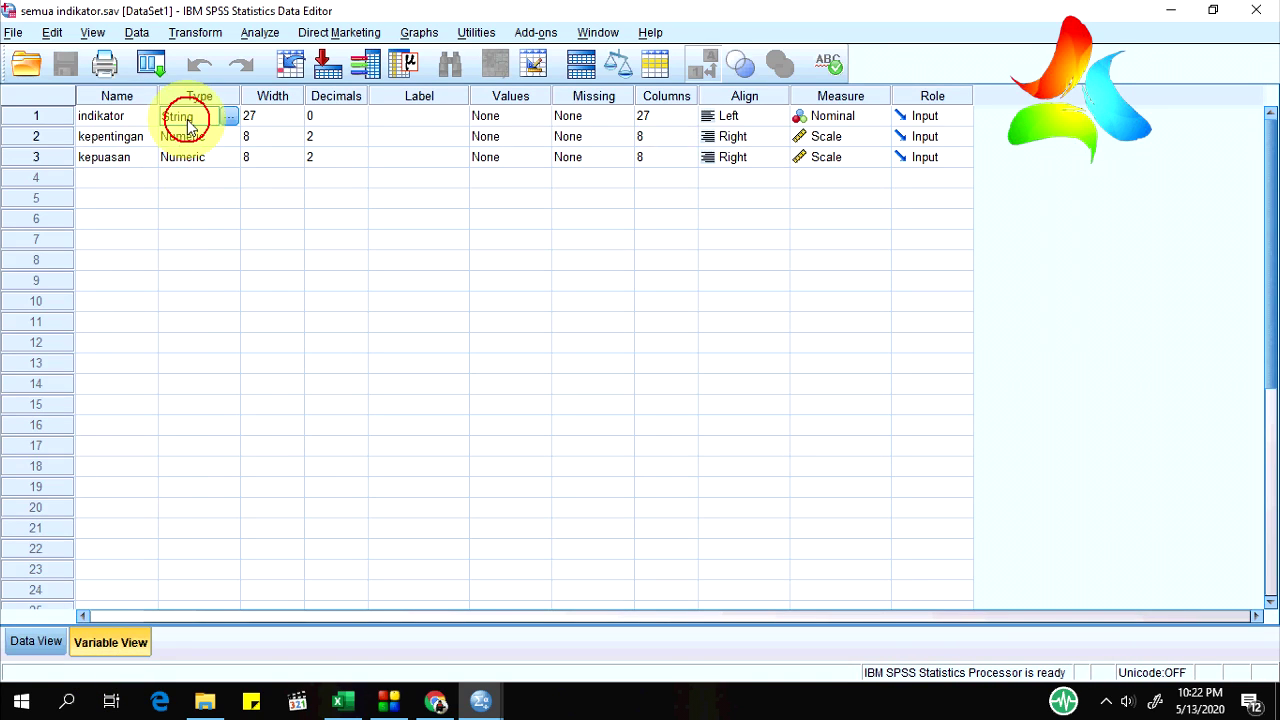
click(271, 117)
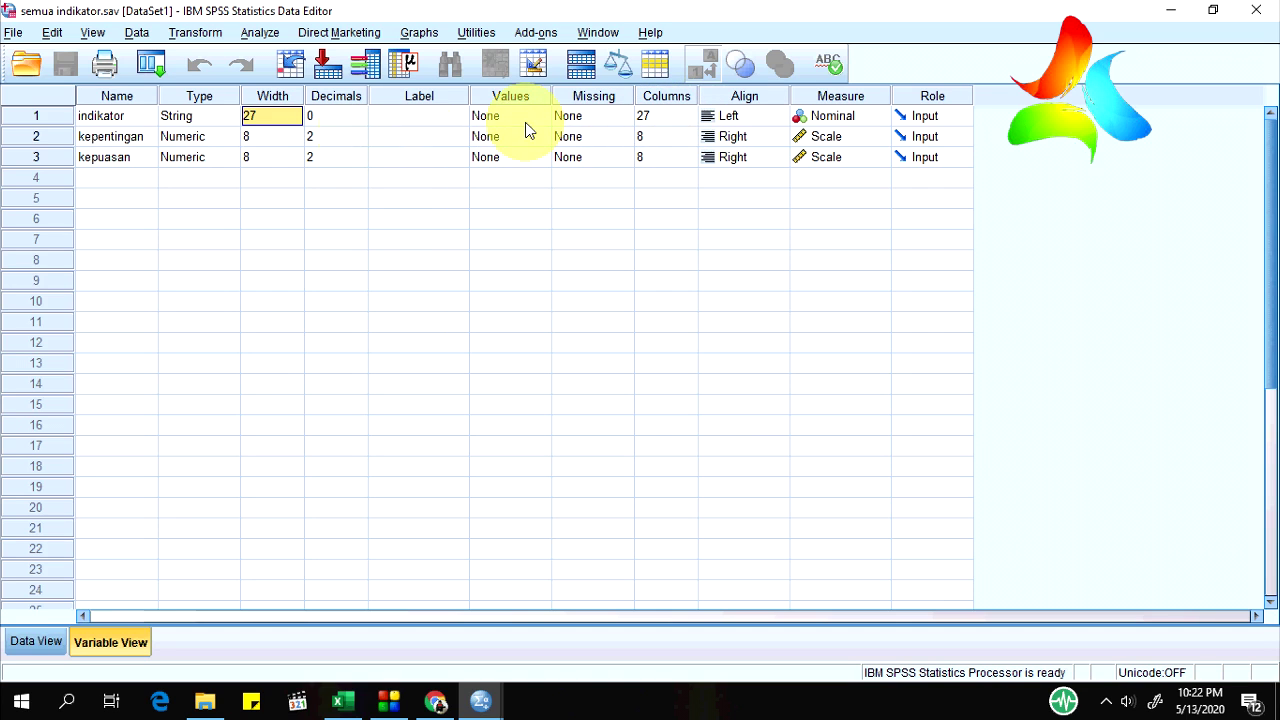
click(853, 120)
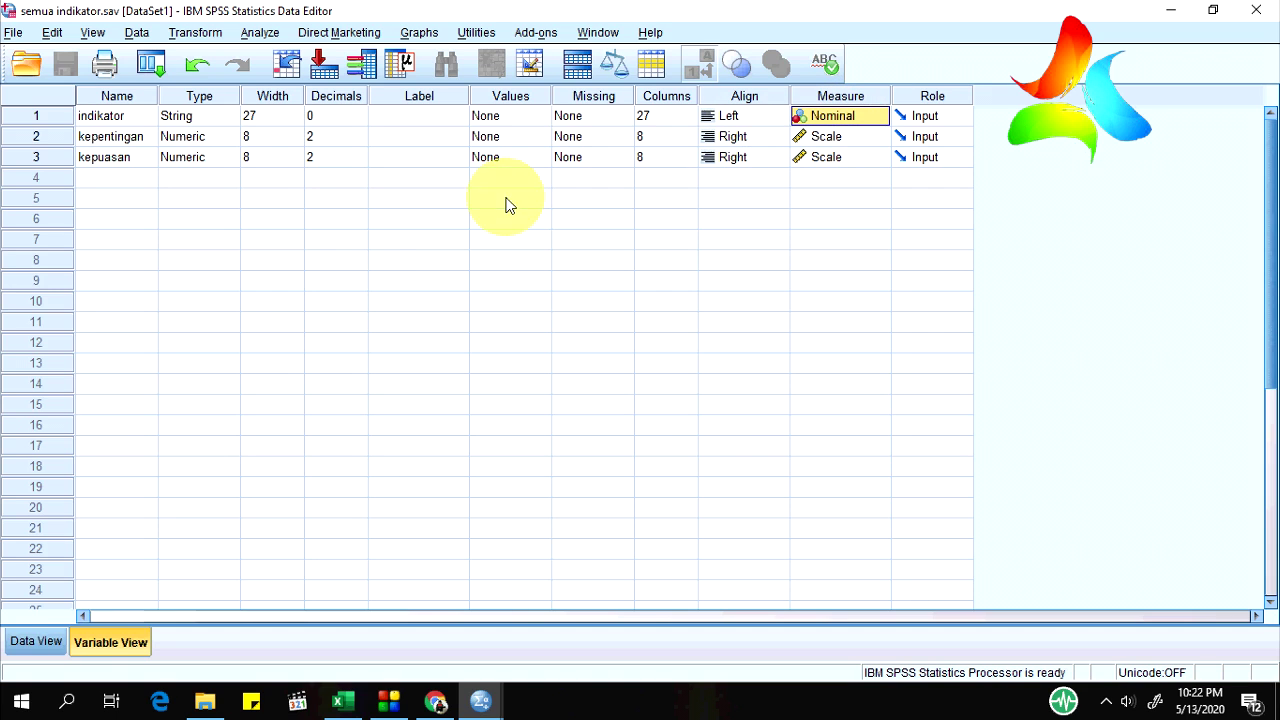
click(400, 239)
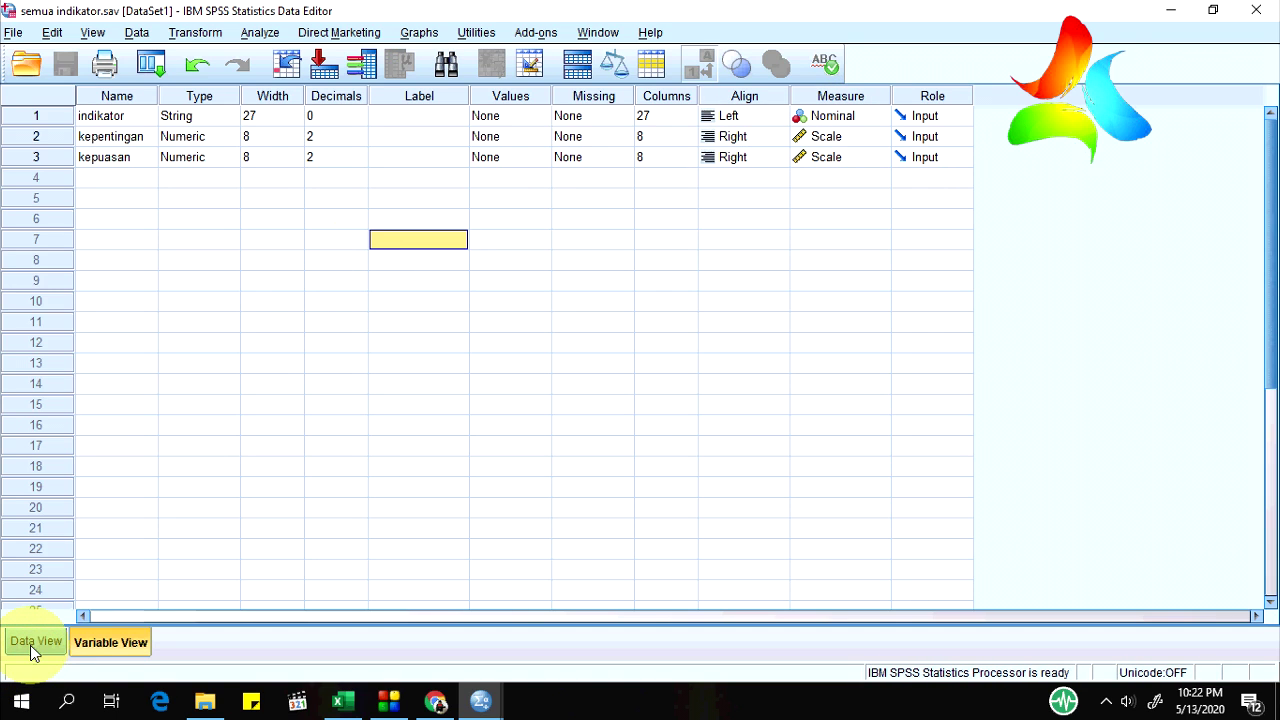
Step: Create a simple scatterplot with kepentingan on the Y axis, kepuasan on the X axis and cases labelled by indikator
click(427, 36)
mouse_move(510, 152)
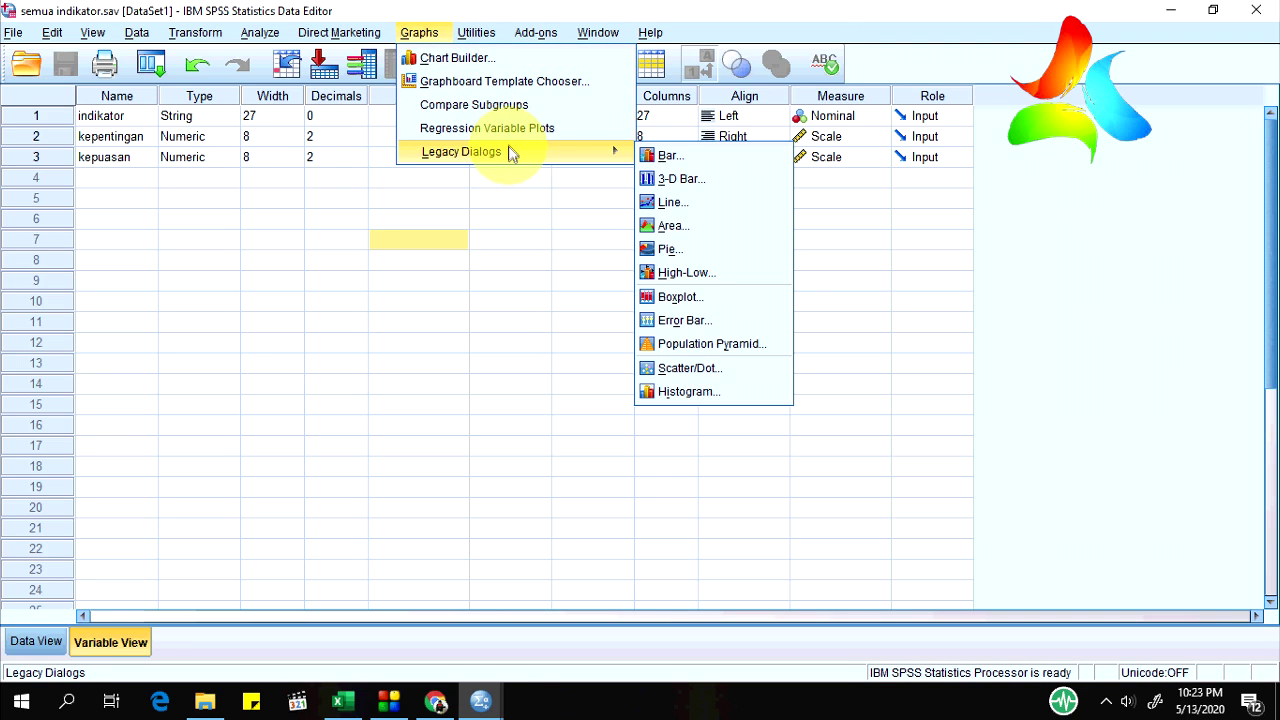
click(696, 376)
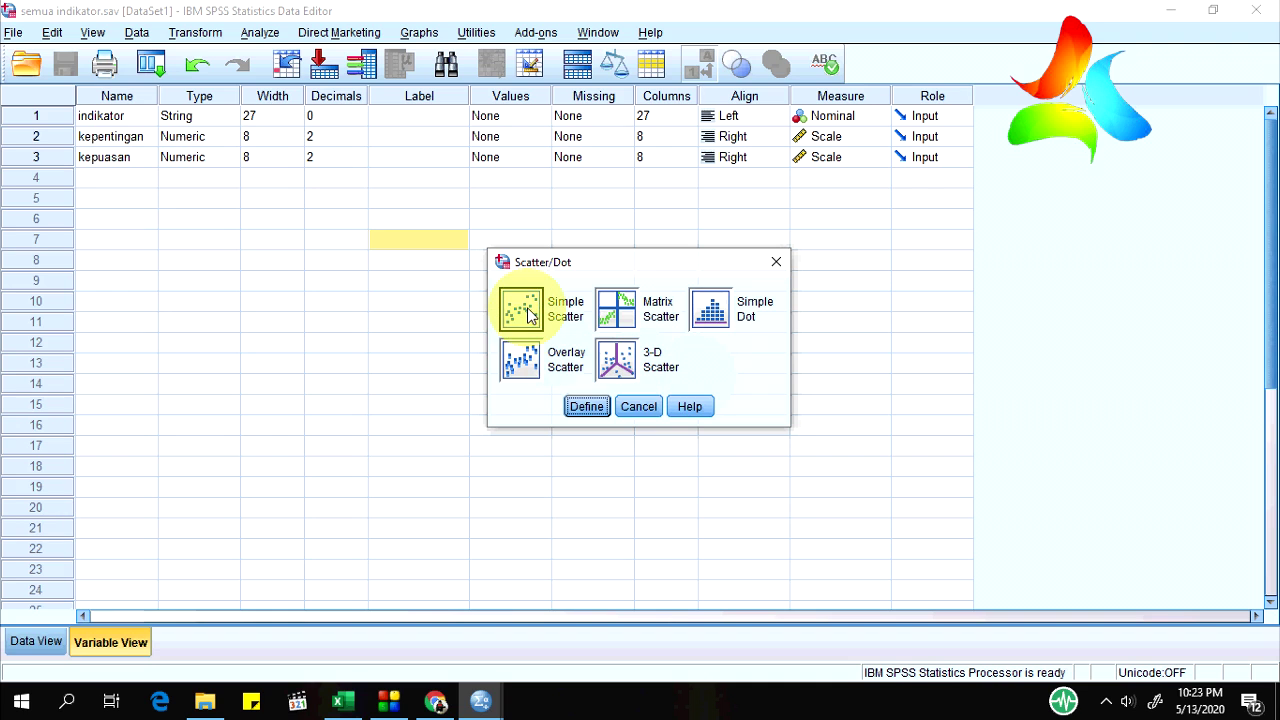
click(524, 311)
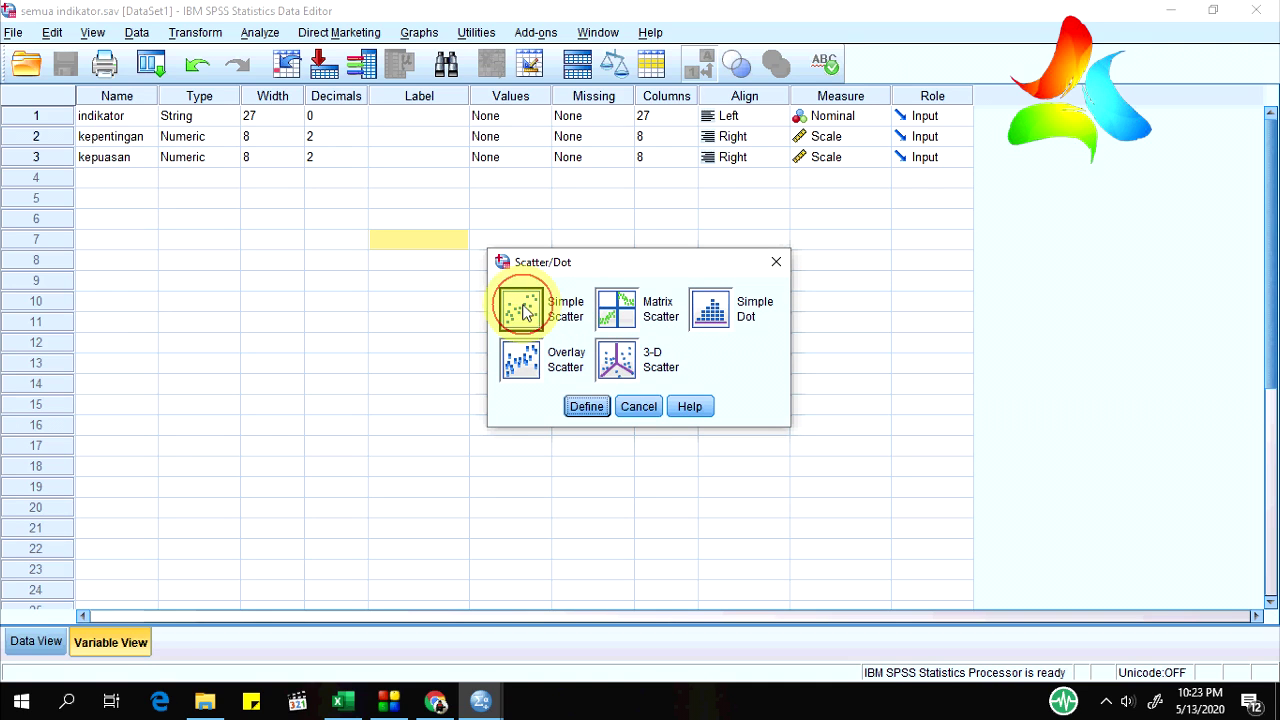
click(587, 407)
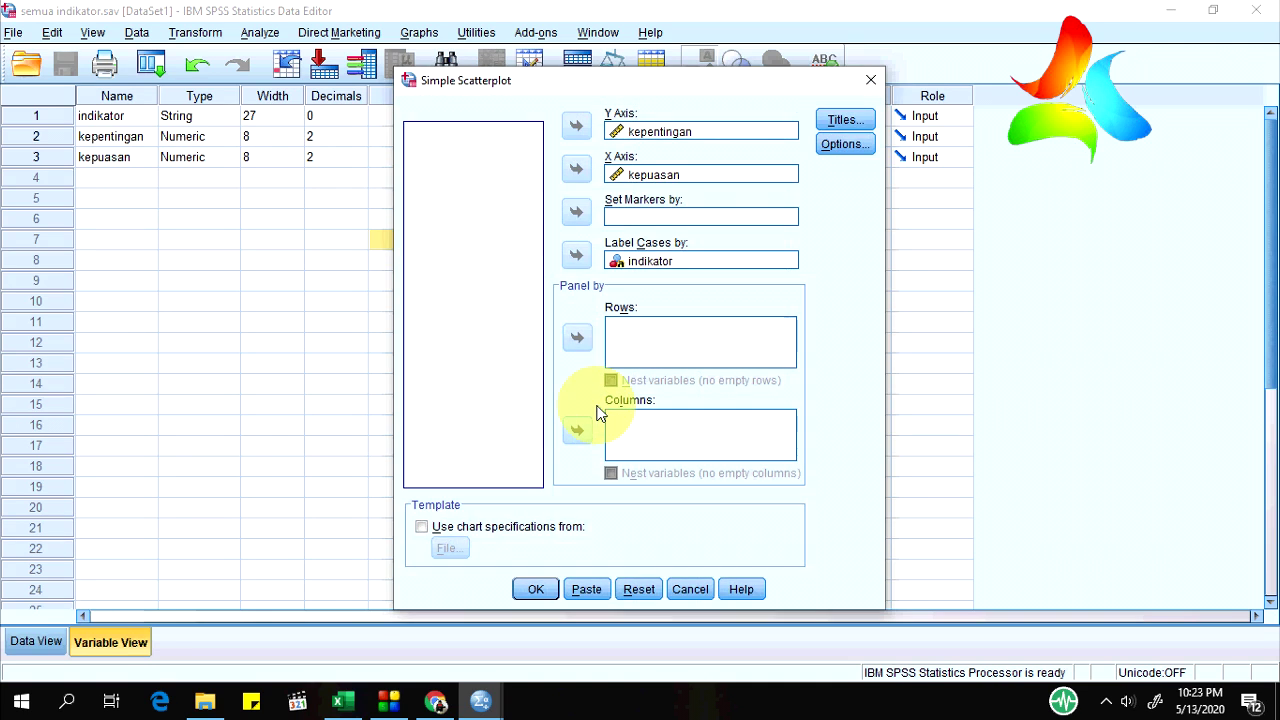
click(626, 140)
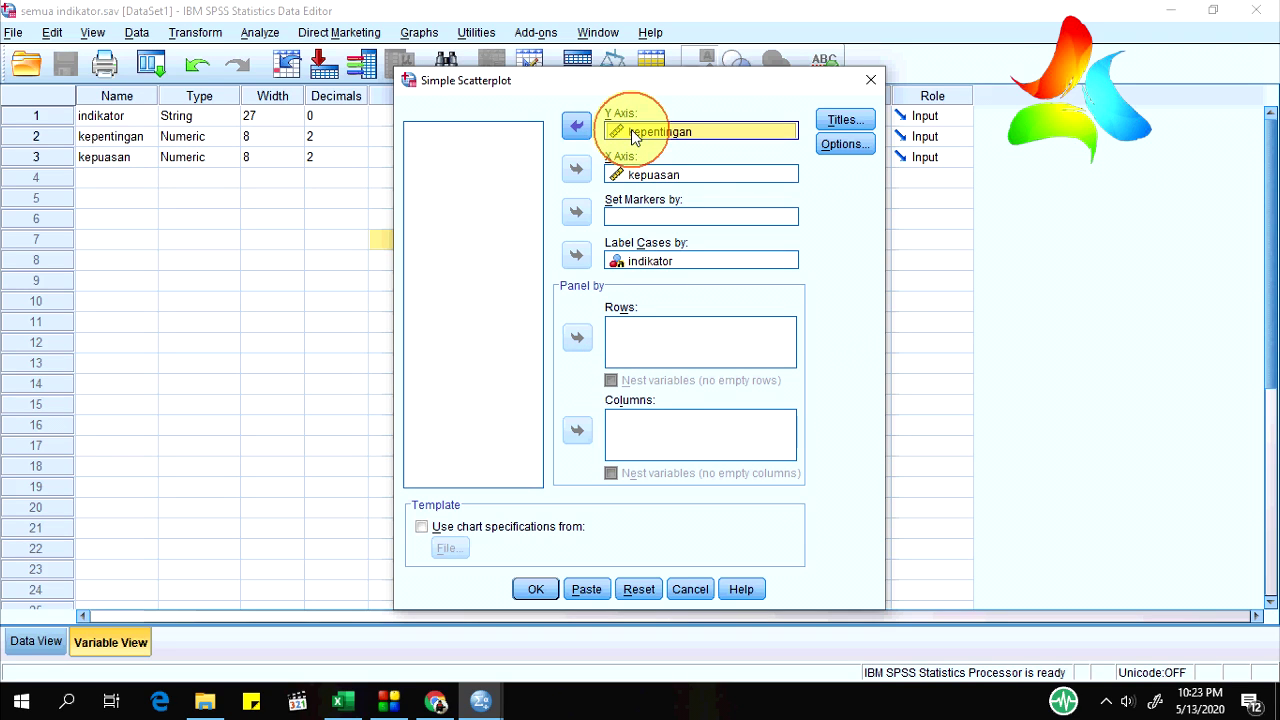
click(577, 126)
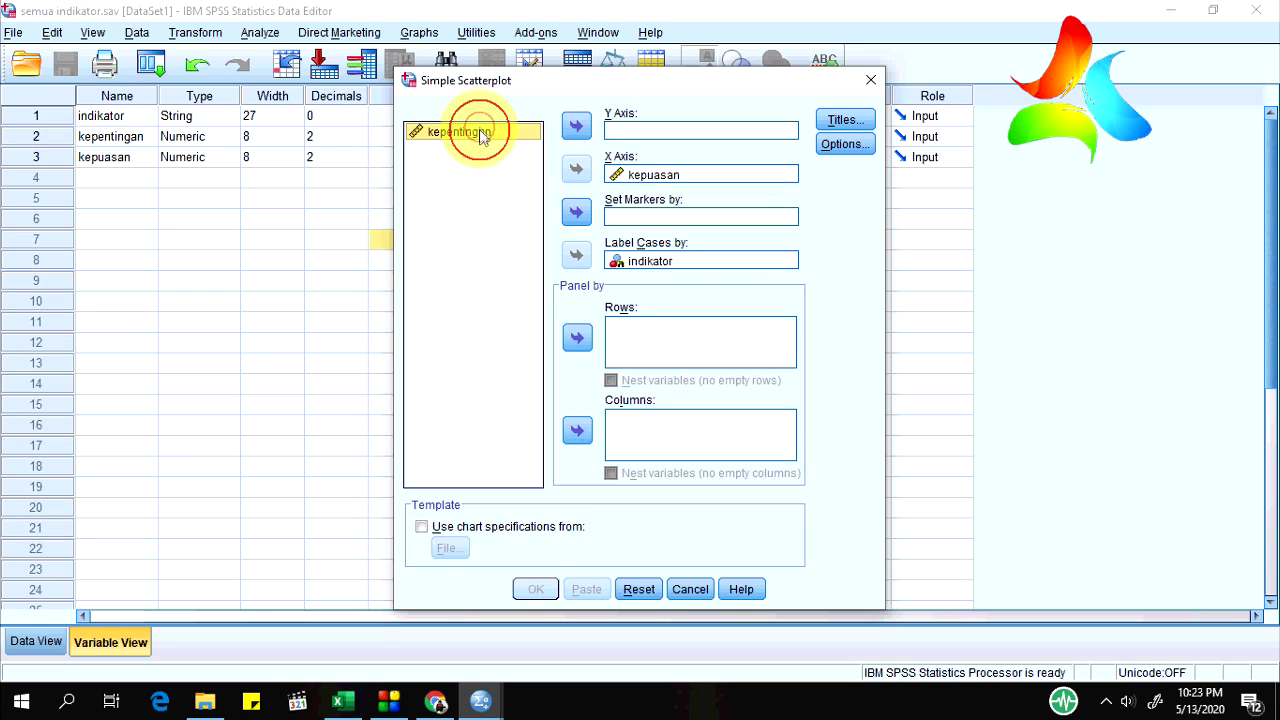
click(577, 126)
click(652, 176)
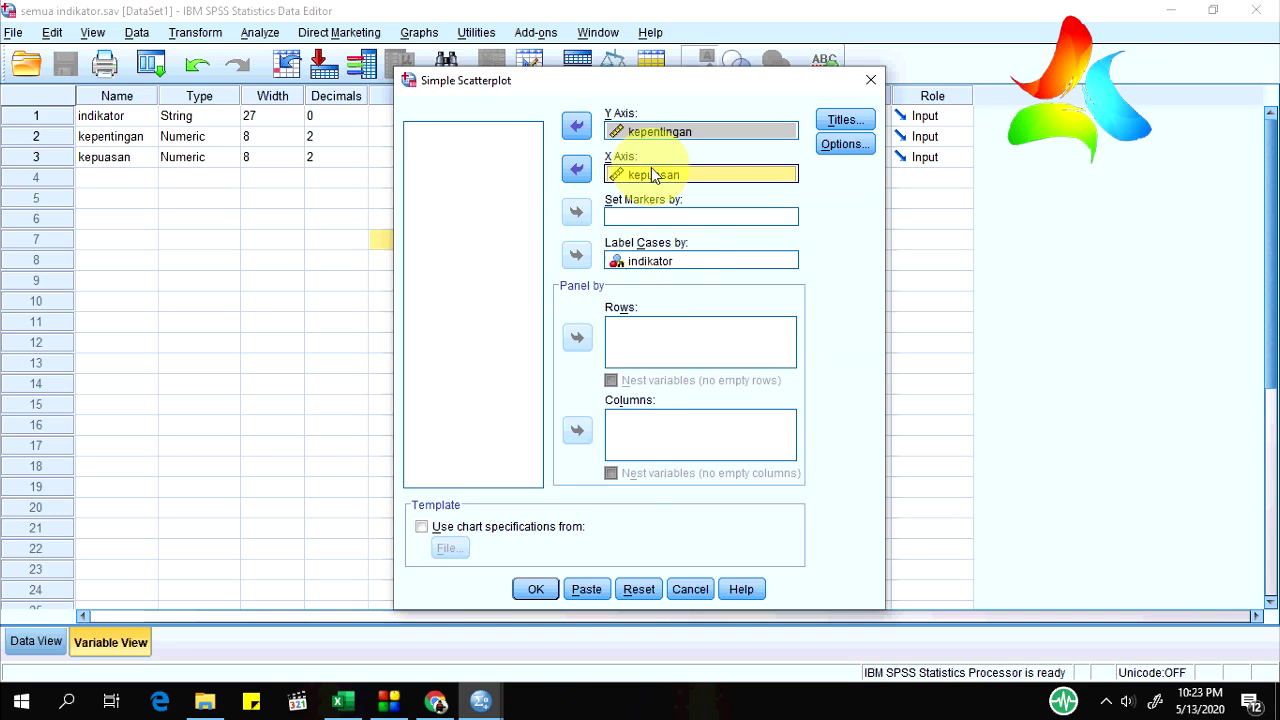
click(533, 588)
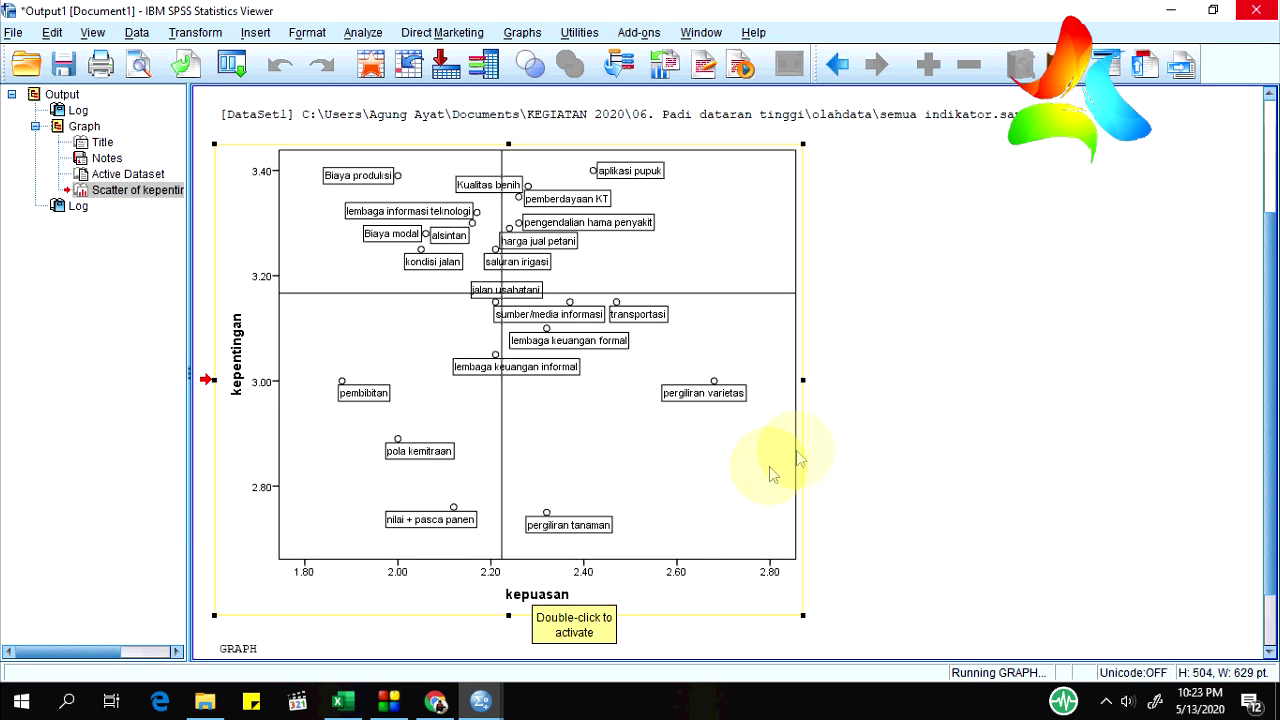
Step: Open the newly generated kepentingan–kepuasan scatterplot in the Chart Editor and maximize the editor window
scroll(876, 379, down, 2)
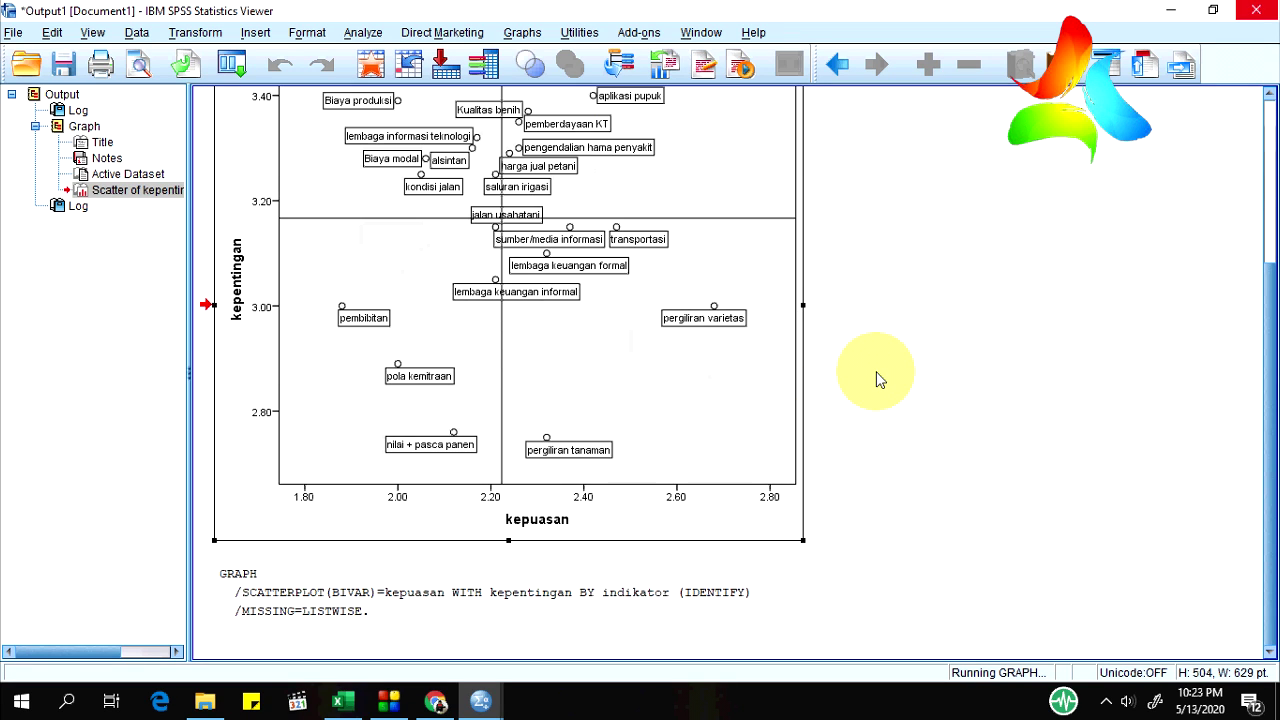
scroll(876, 379, up, 4)
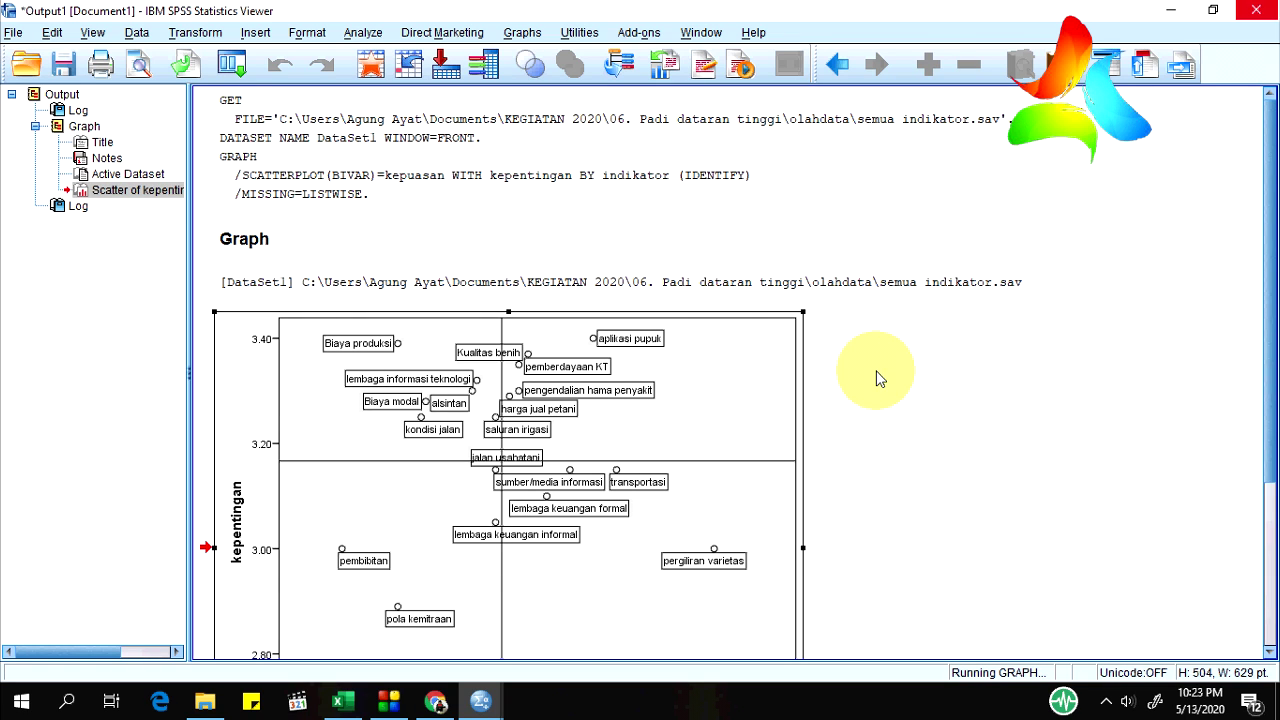
scroll(876, 379, down, 4)
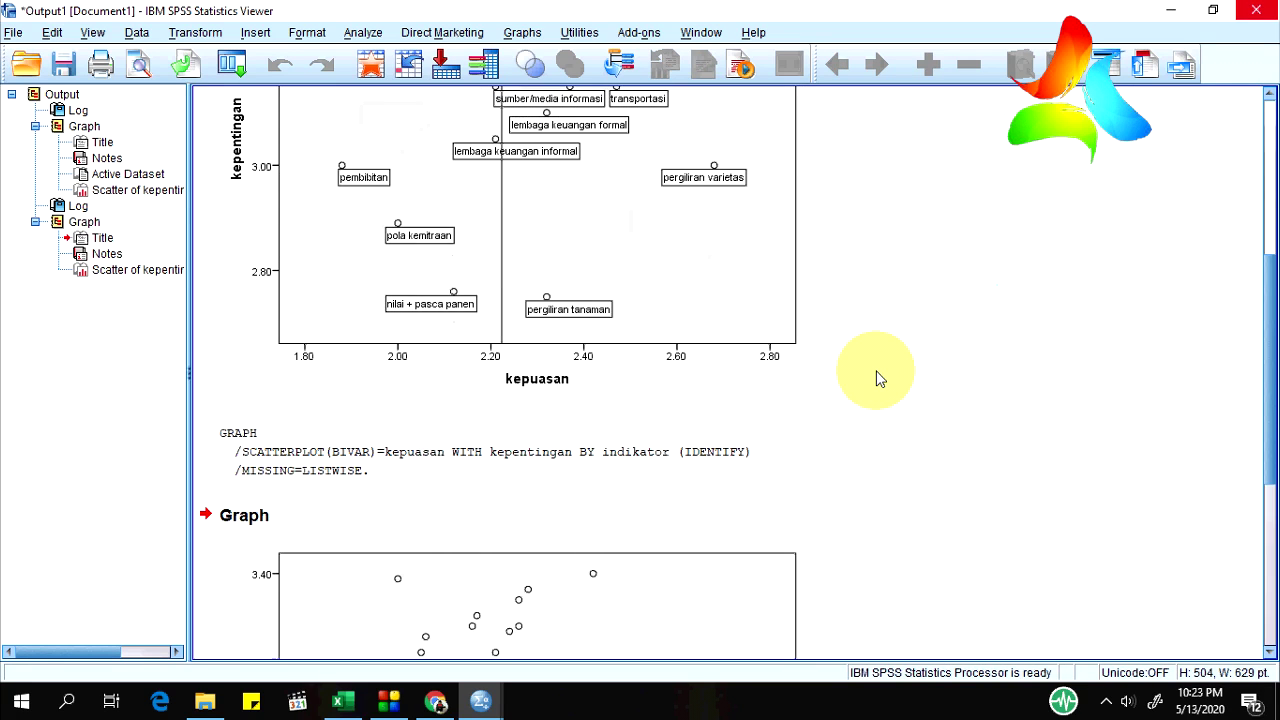
click(645, 402)
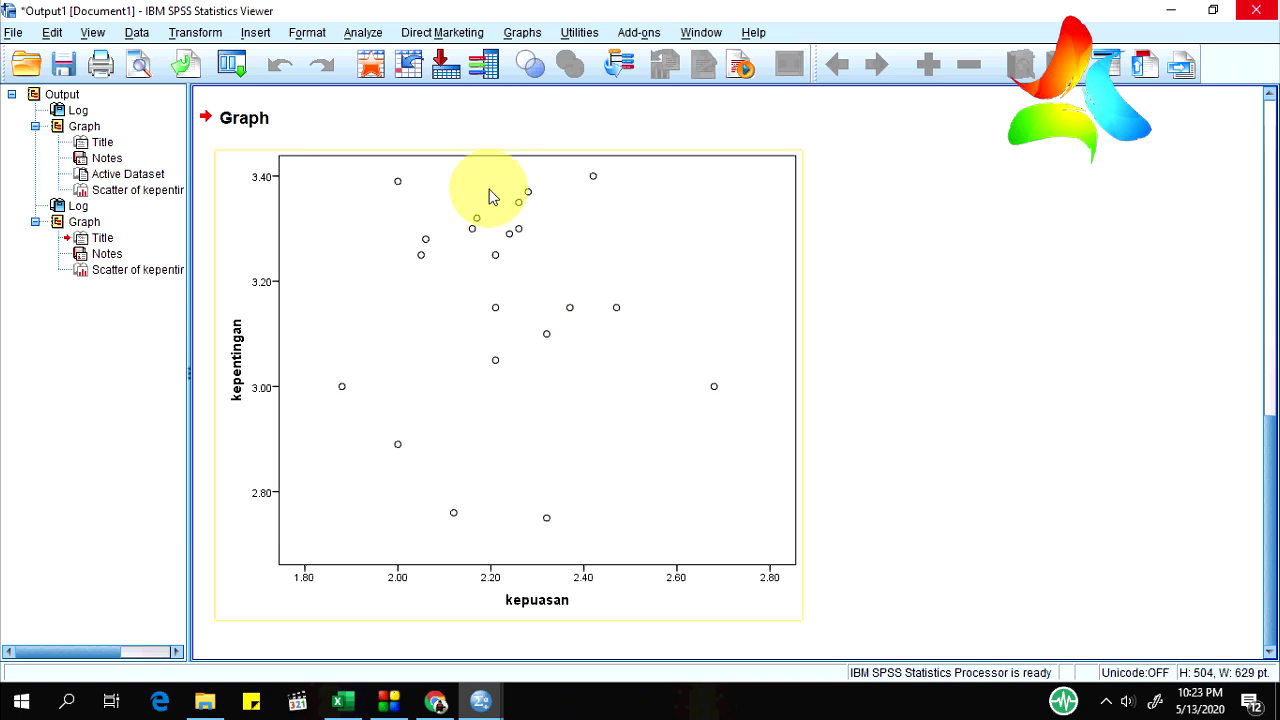
click(727, 222)
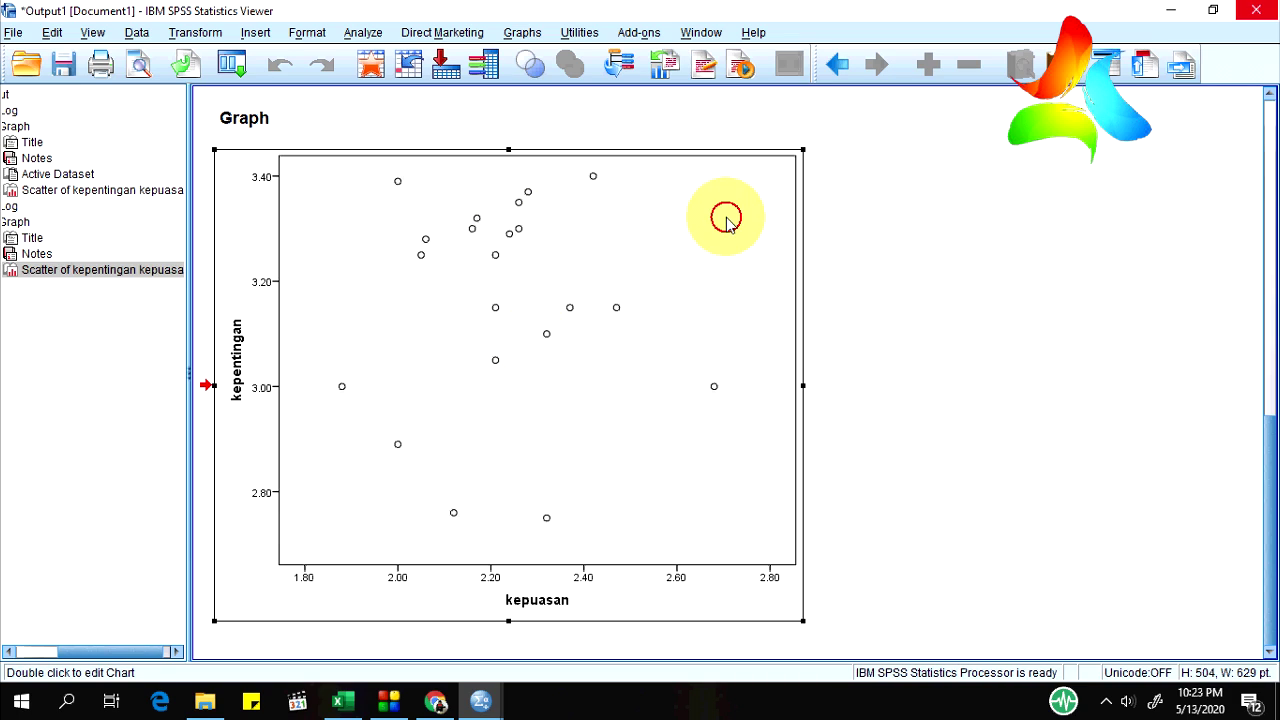
double_click(727, 227)
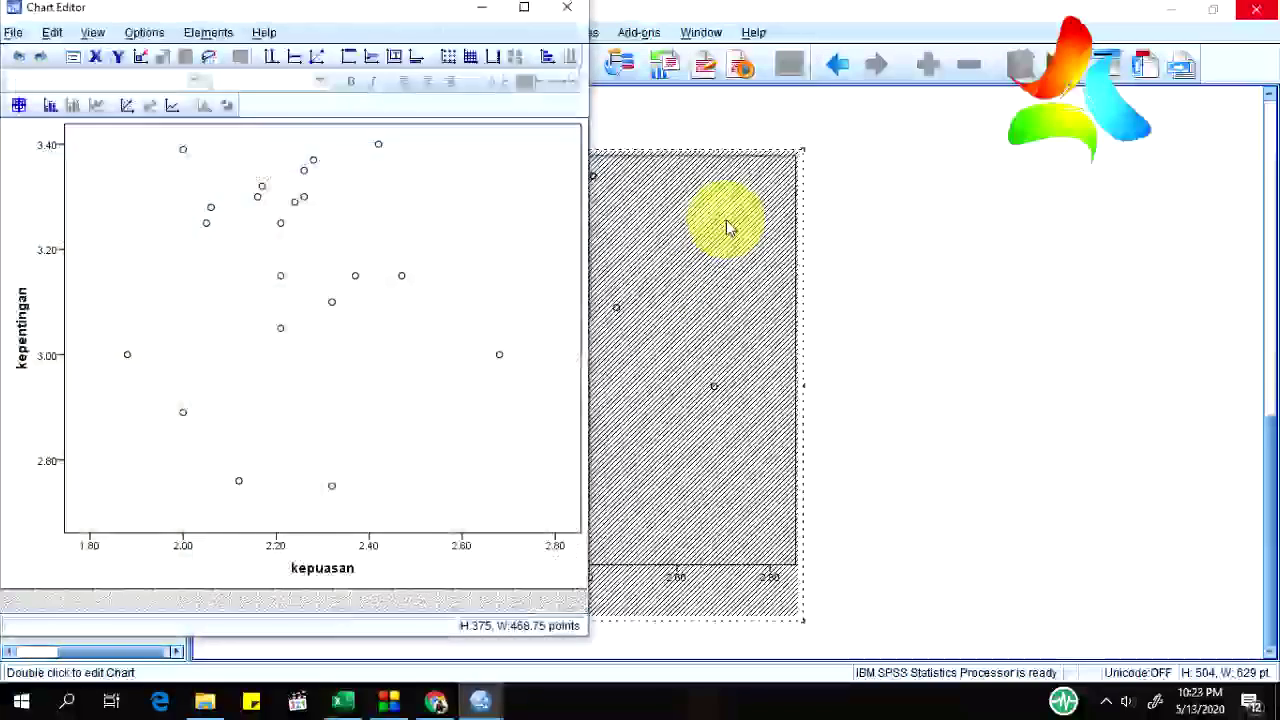
click(518, 10)
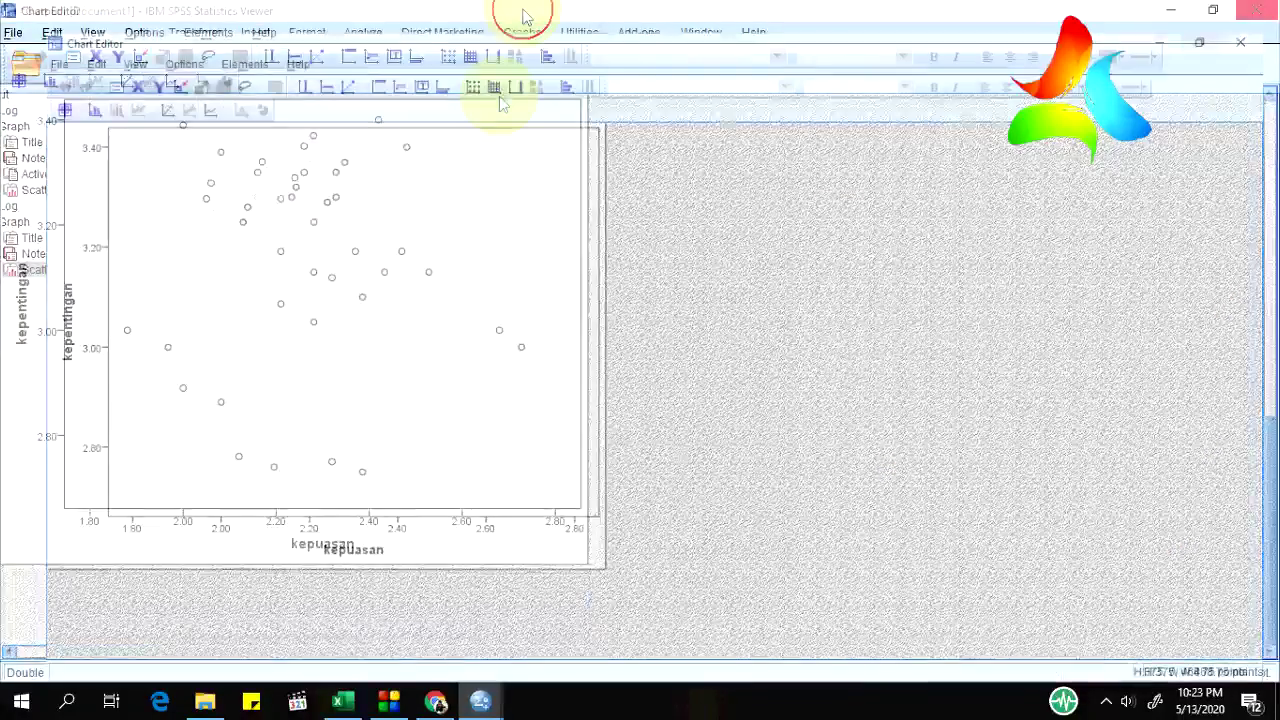
click(458, 212)
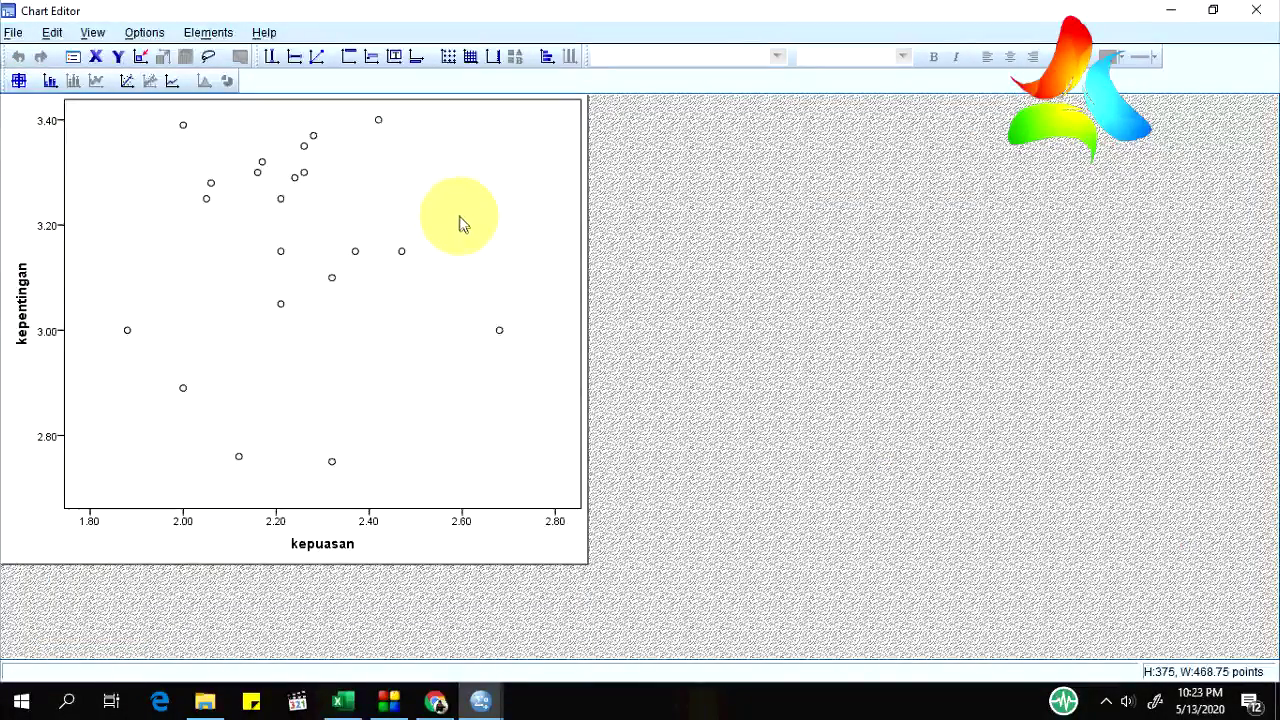
Step: Add an X-axis reference line to the scatterplot, positioned at the mean of kepuasan
click(270, 65)
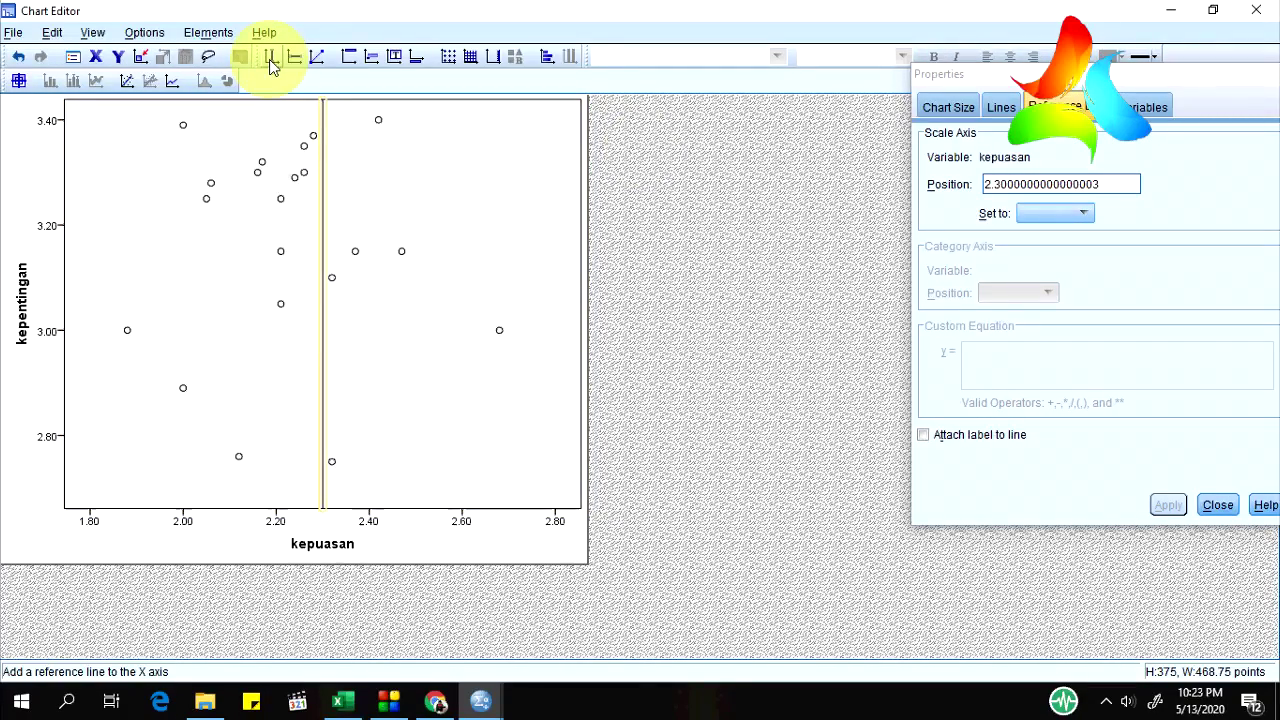
click(1054, 214)
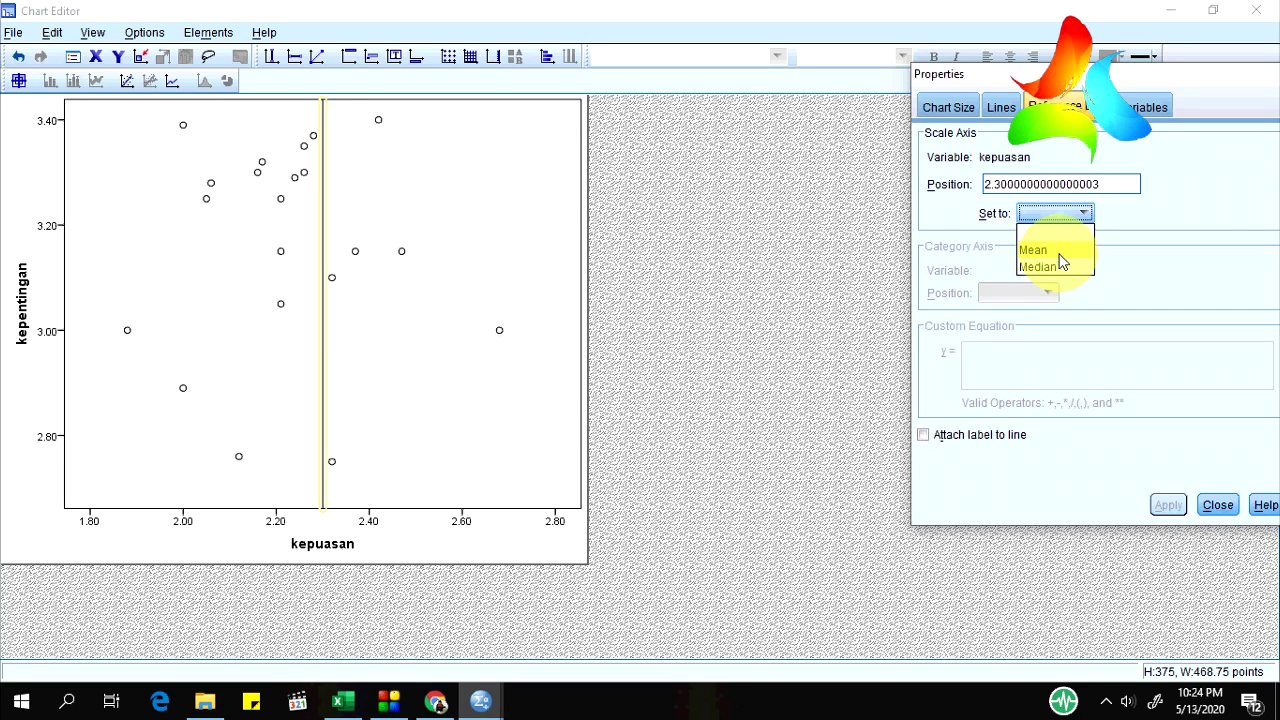
click(1063, 252)
click(1172, 506)
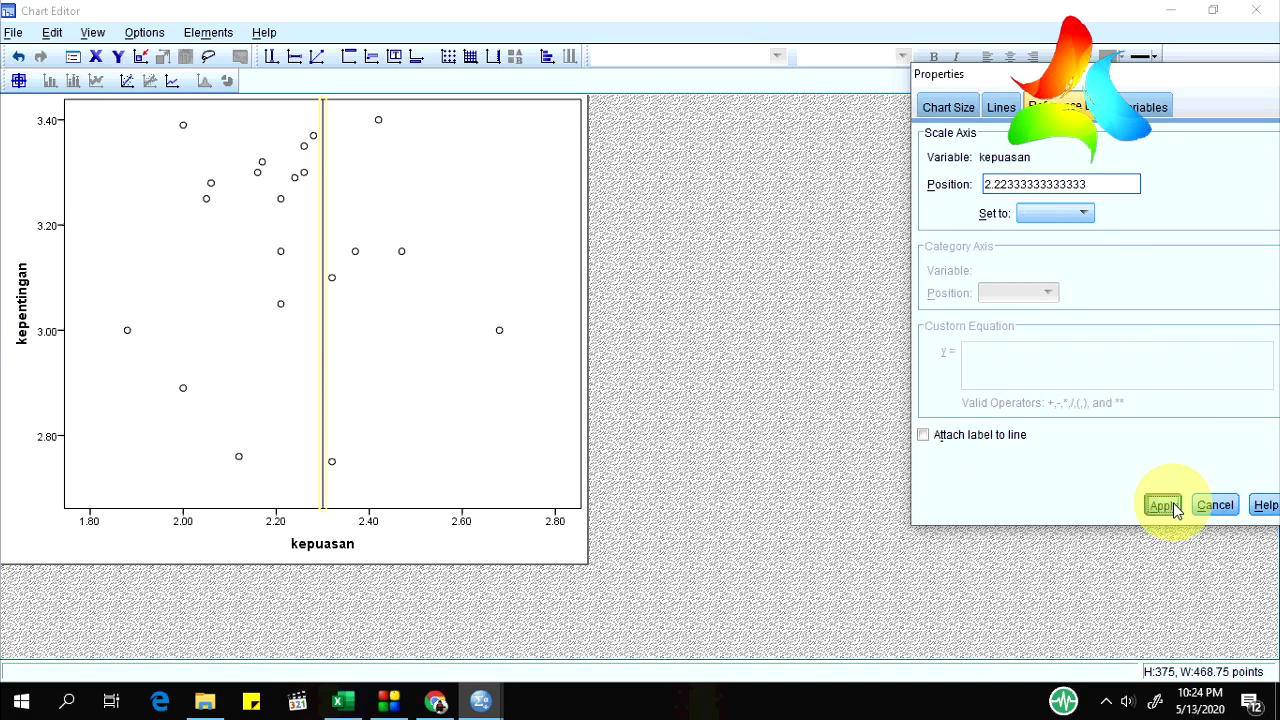
click(1218, 506)
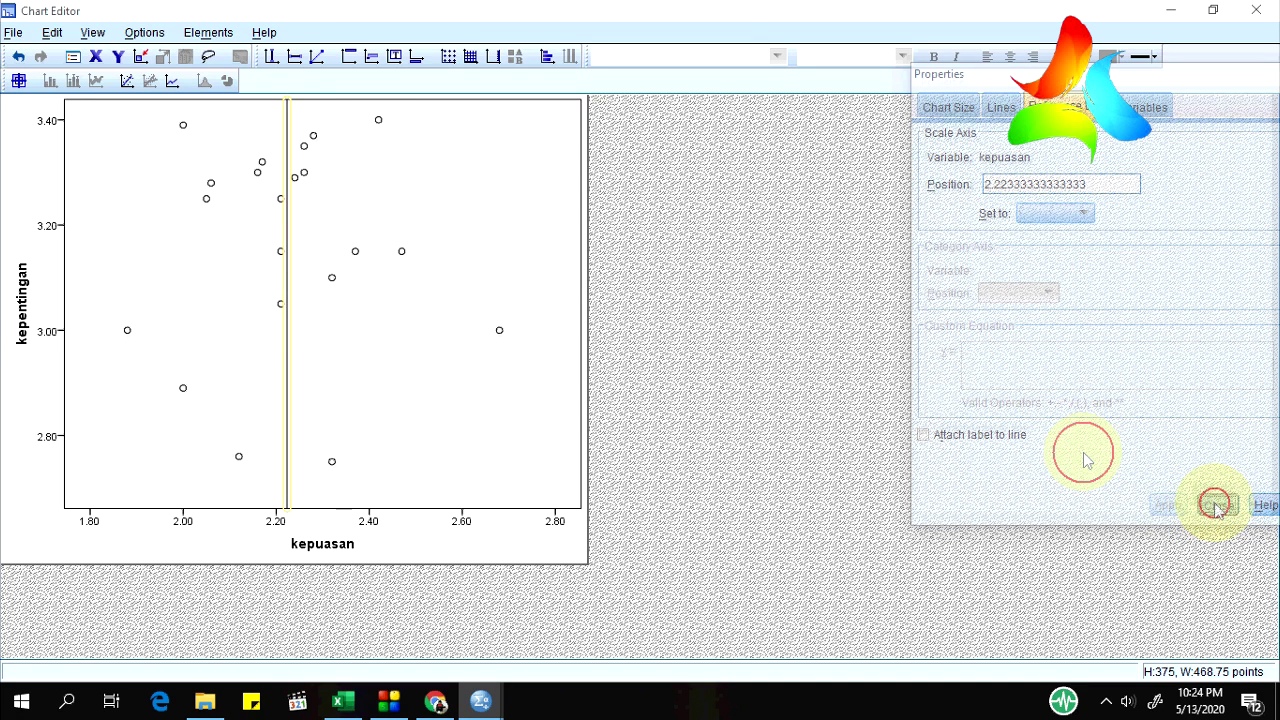
Step: Add a Y-axis reference line to the scatterplot, positioned at the mean of kepentingan
click(292, 58)
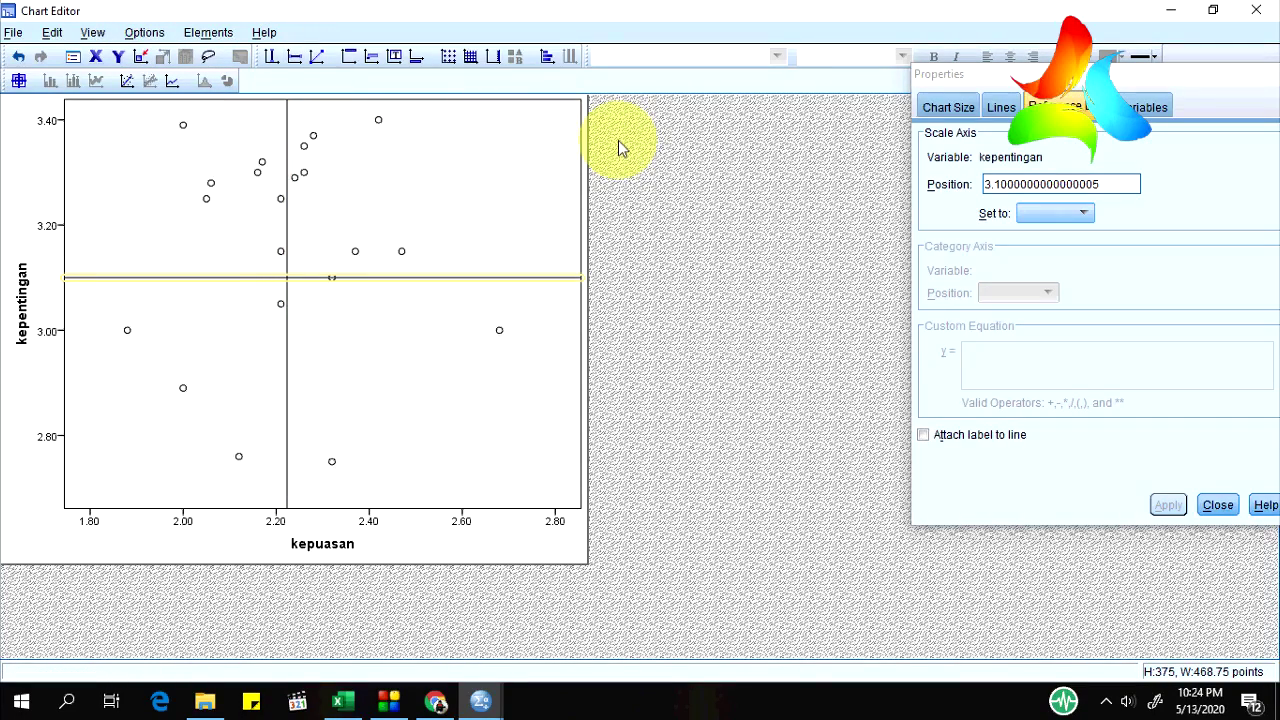
click(1082, 213)
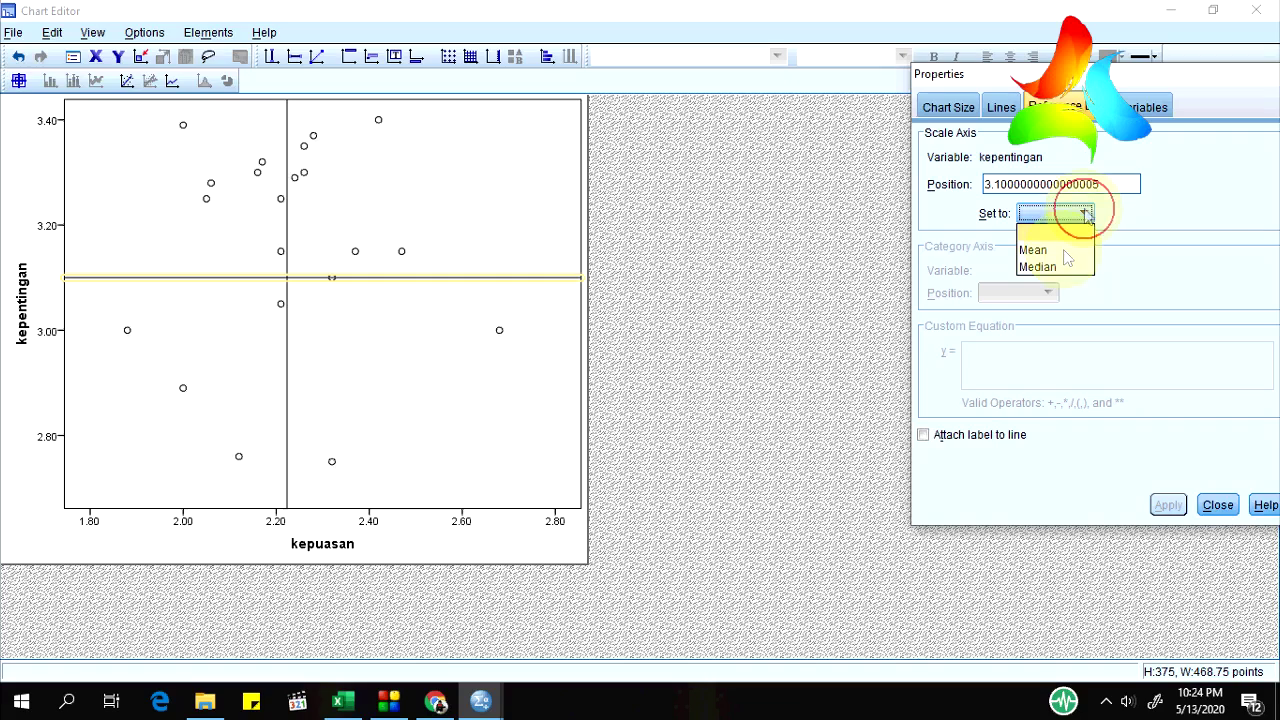
click(1060, 251)
click(1168, 505)
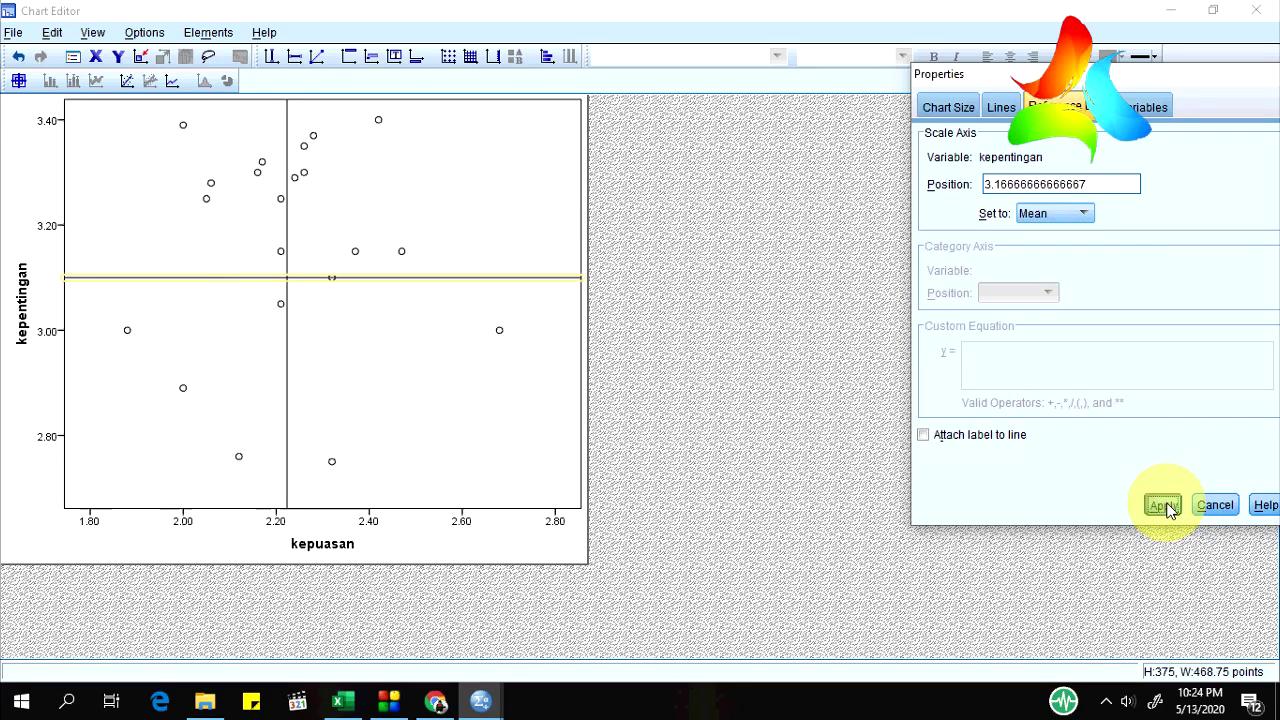
click(1218, 505)
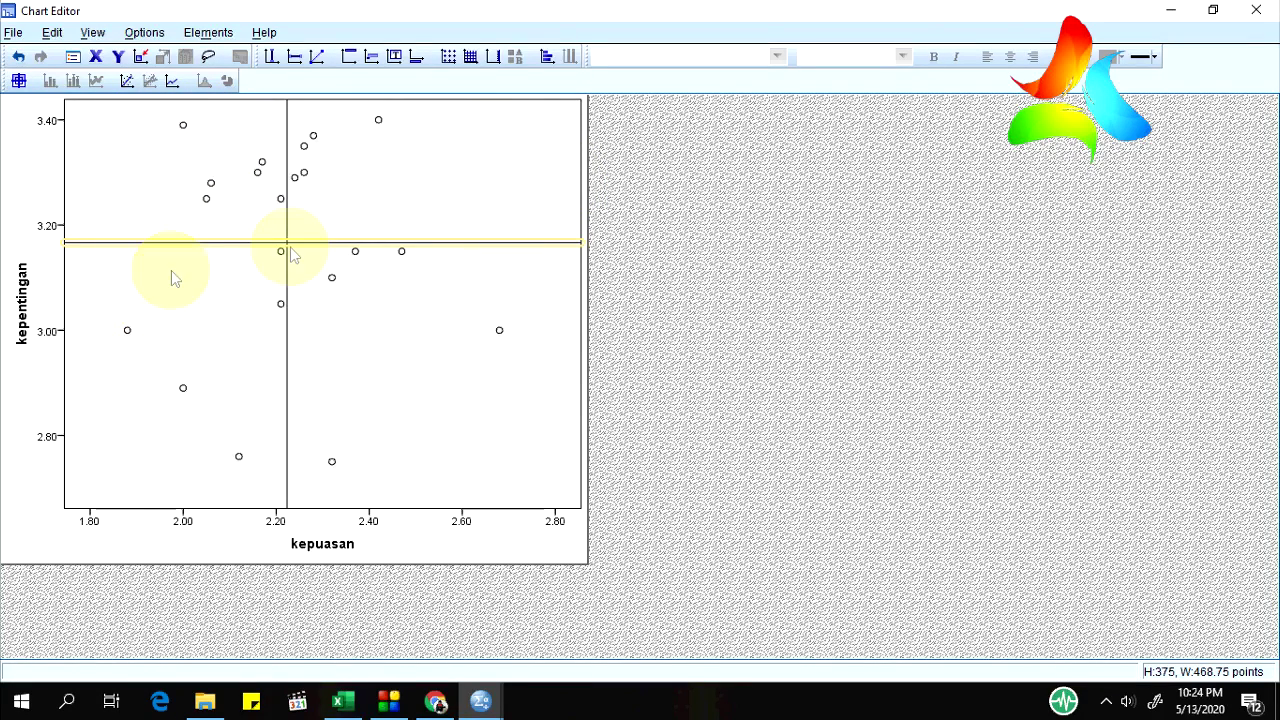
Step: Show data labels with the indikator names on all scatterplot points, keeping automatic label positioning
click(126, 333)
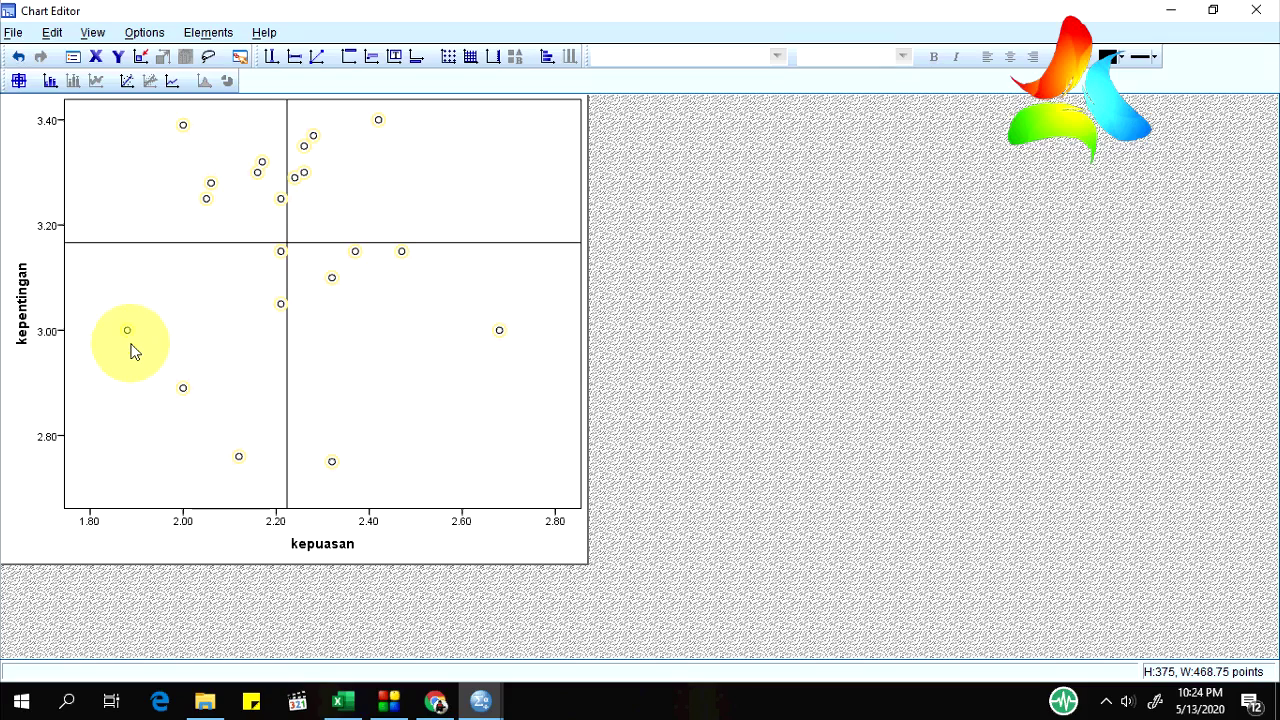
click(338, 258)
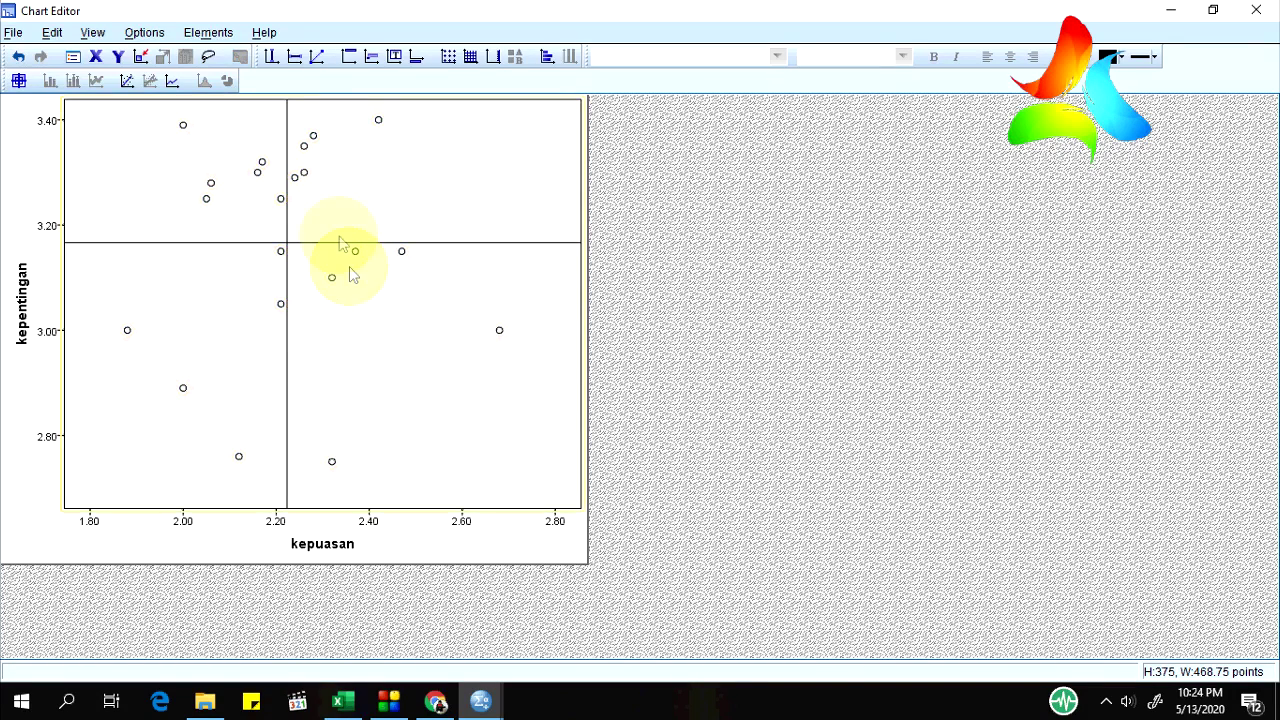
click(126, 331)
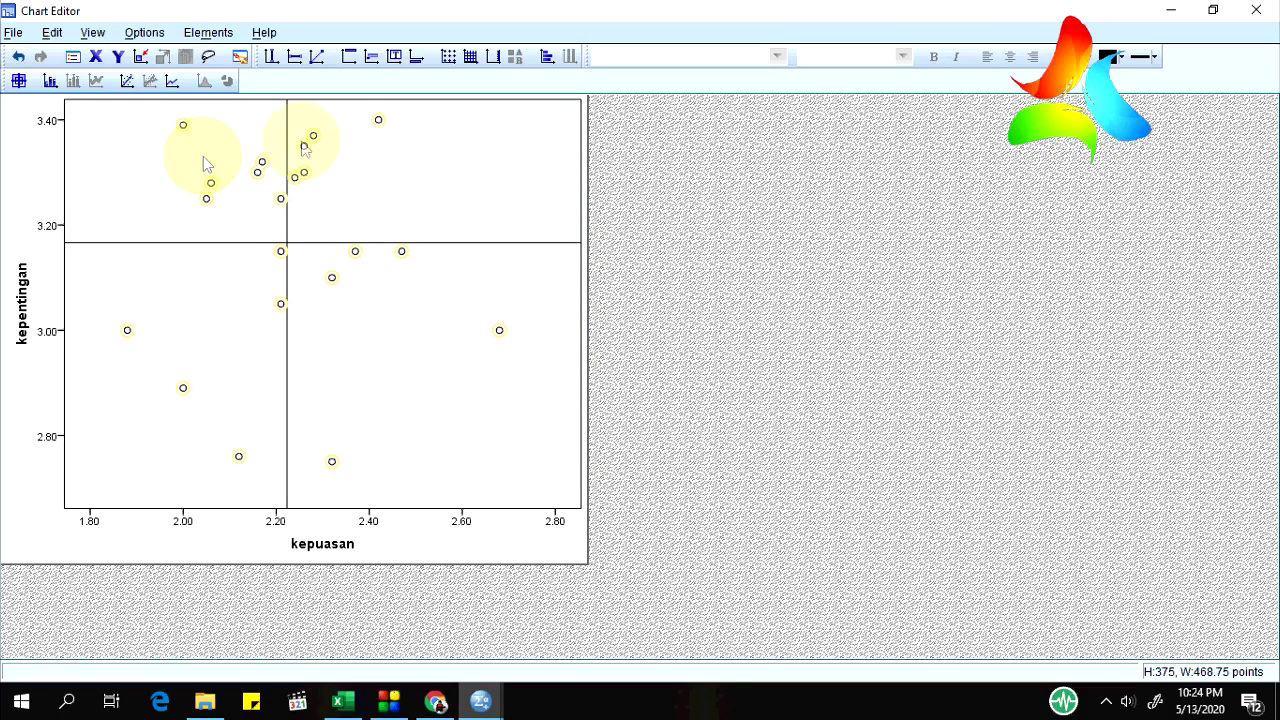
click(220, 36)
click(240, 85)
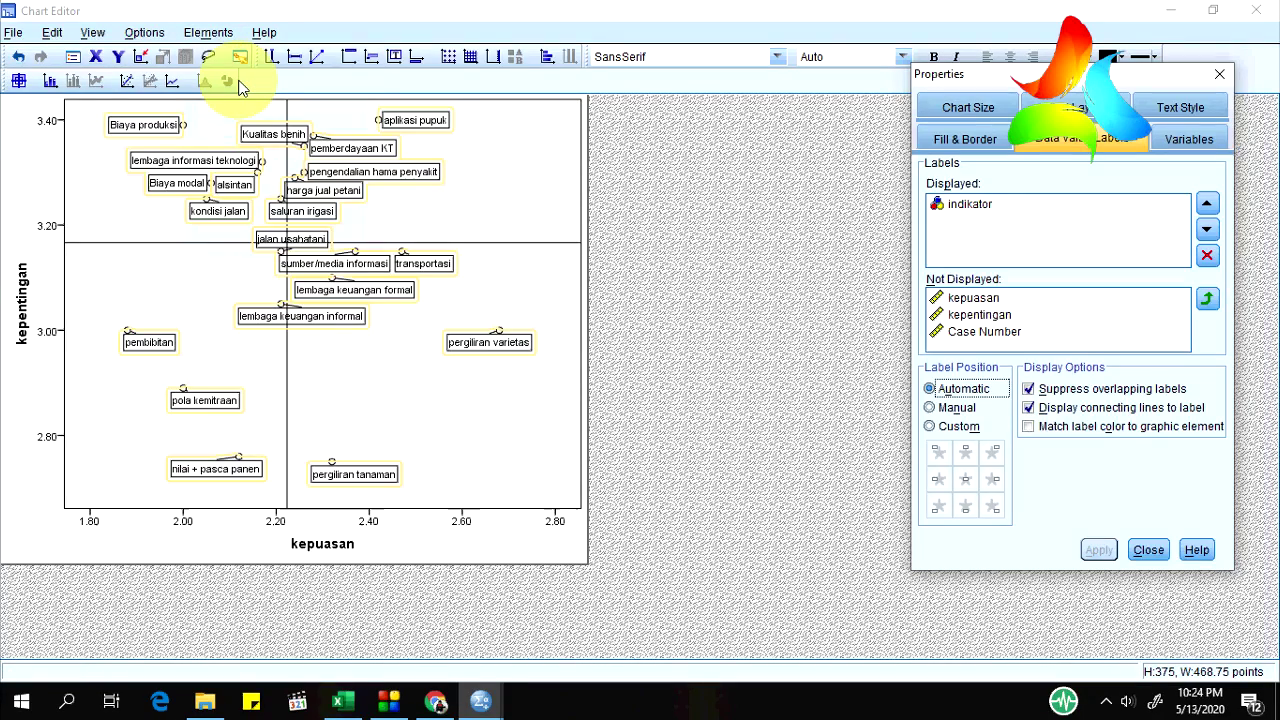
click(1150, 550)
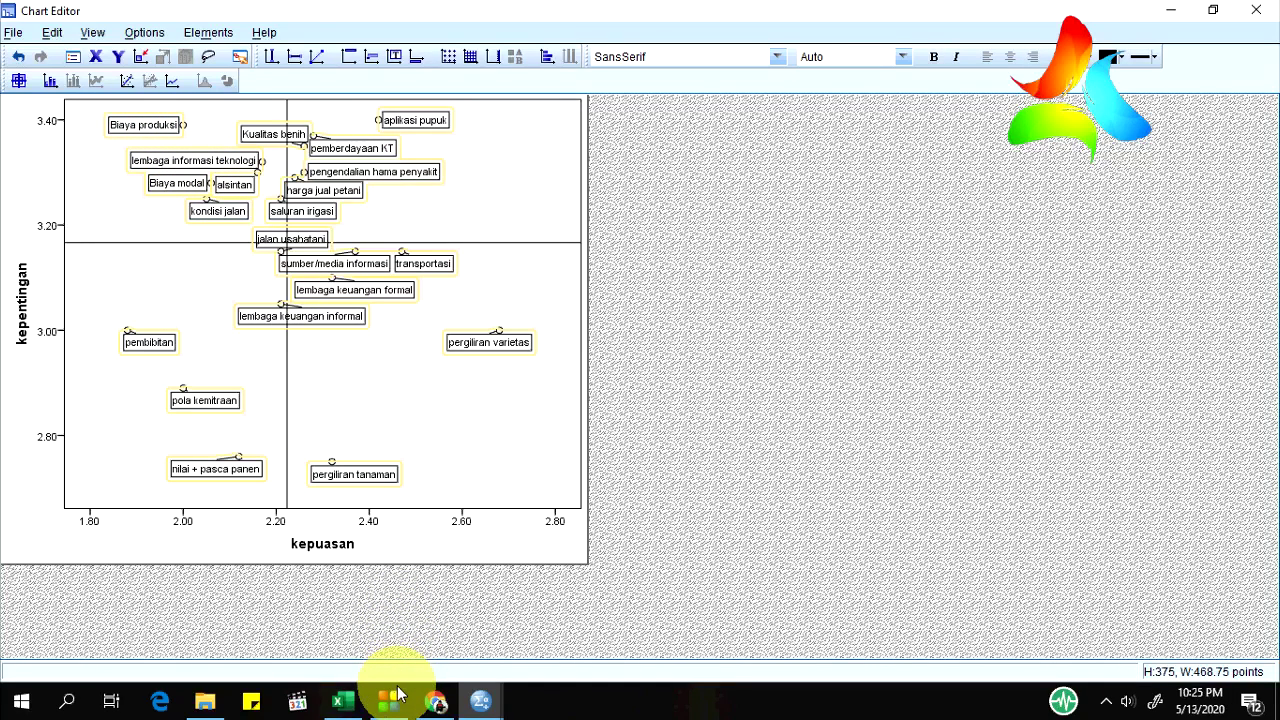
Step: Switch to Chrome and view the quadrant chart of Pengaruh against Ketergantungan on the PPA page
click(433, 702)
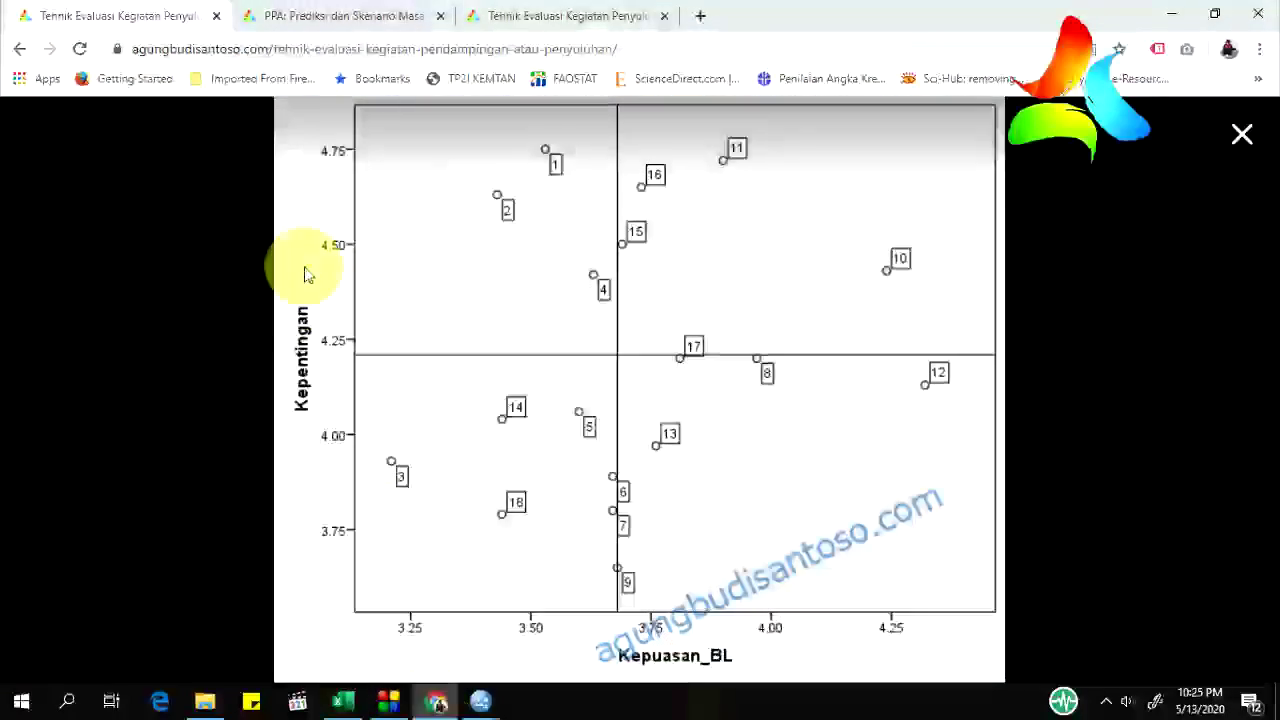
click(316, 16)
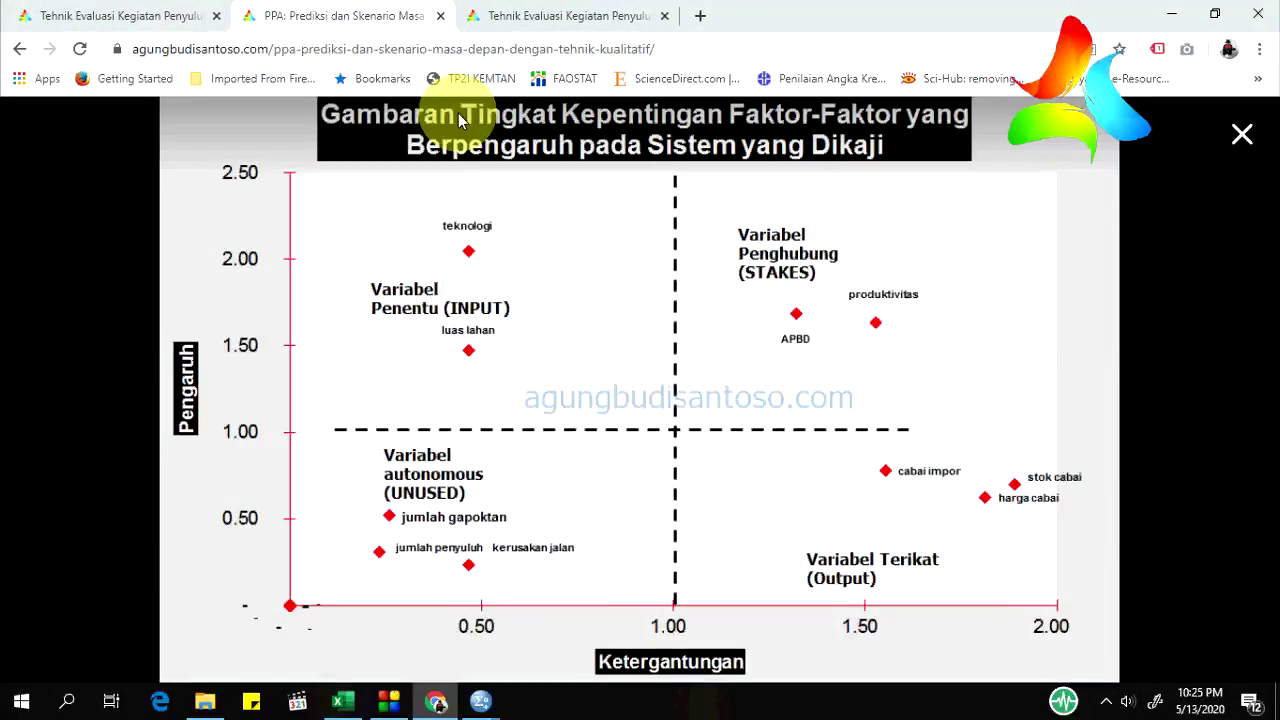